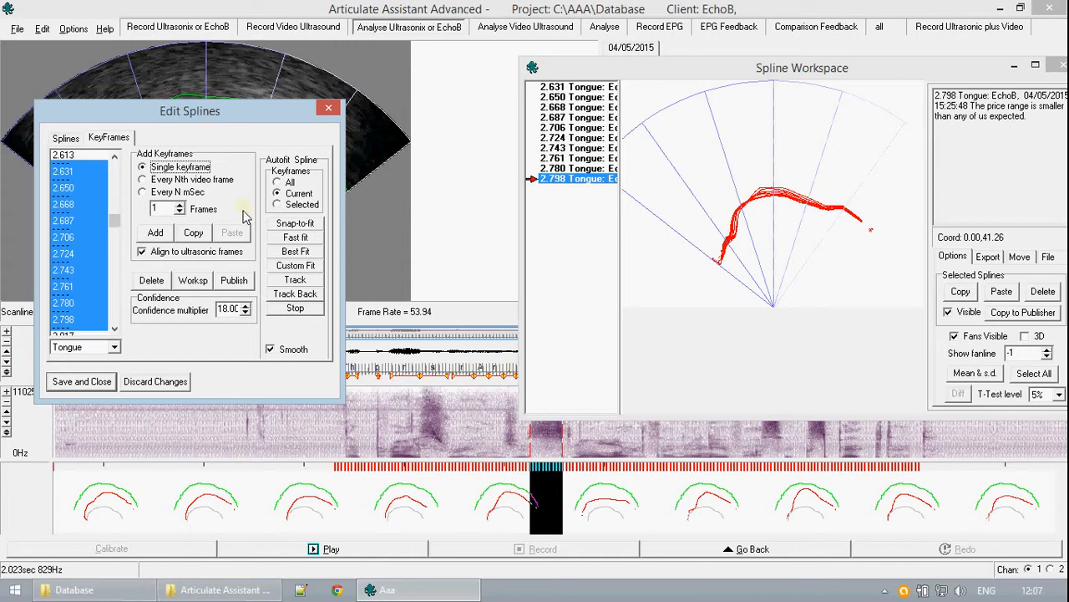
Step: Open the Publisher and move its window clear of the Edit Splines and Spline Workspace windows
{"action": "left_click", "coordinate": [18, 30]}
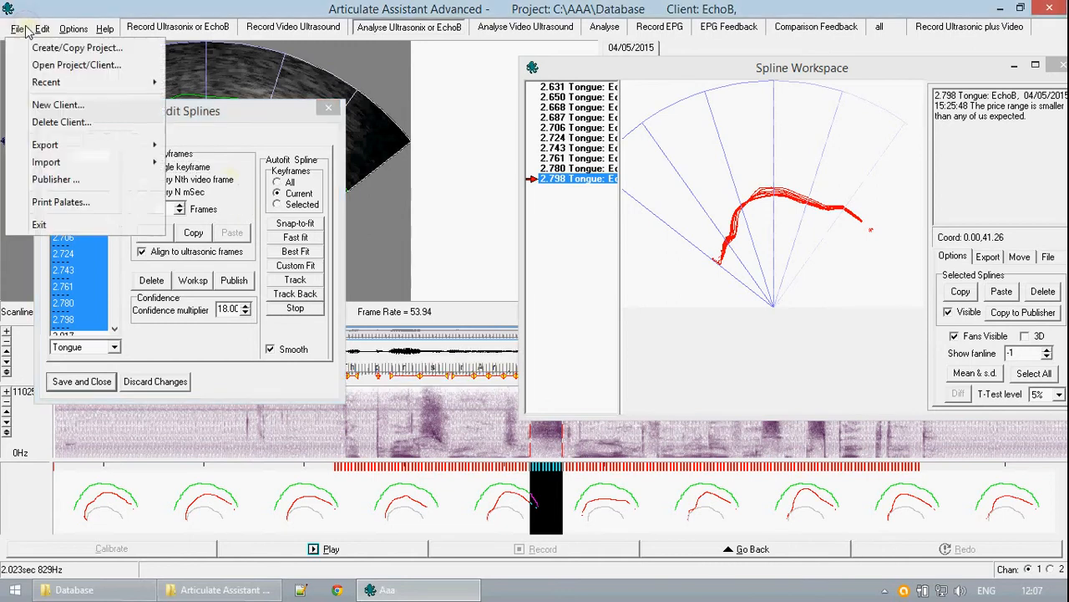
{"action": "left_click", "coordinate": [70, 186]}
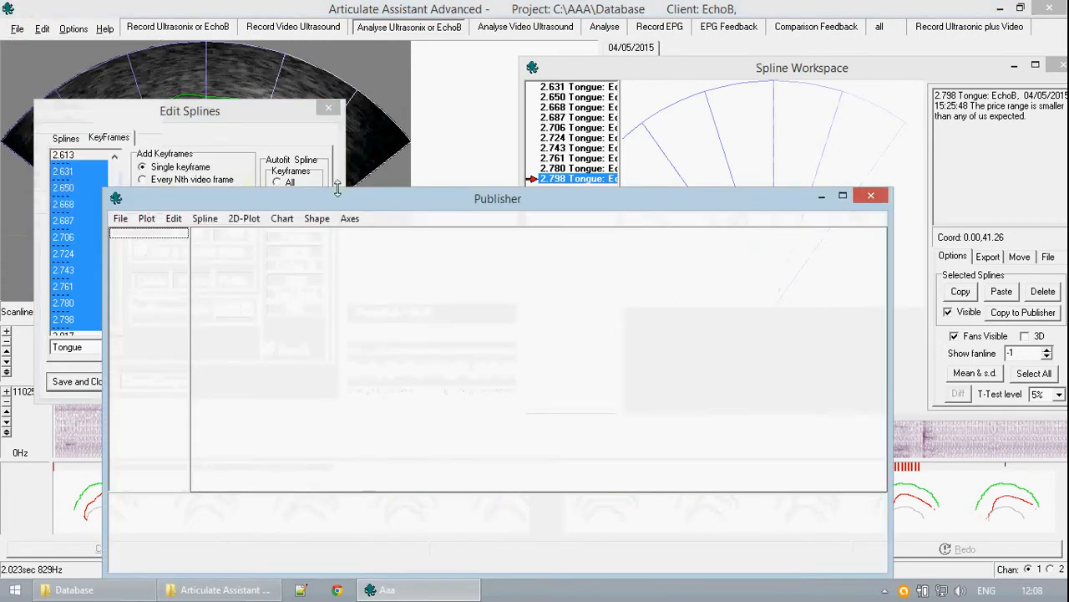
{"action": "left_click_drag", "start_coordinate": [383, 199], "coordinate": [442, 424]}
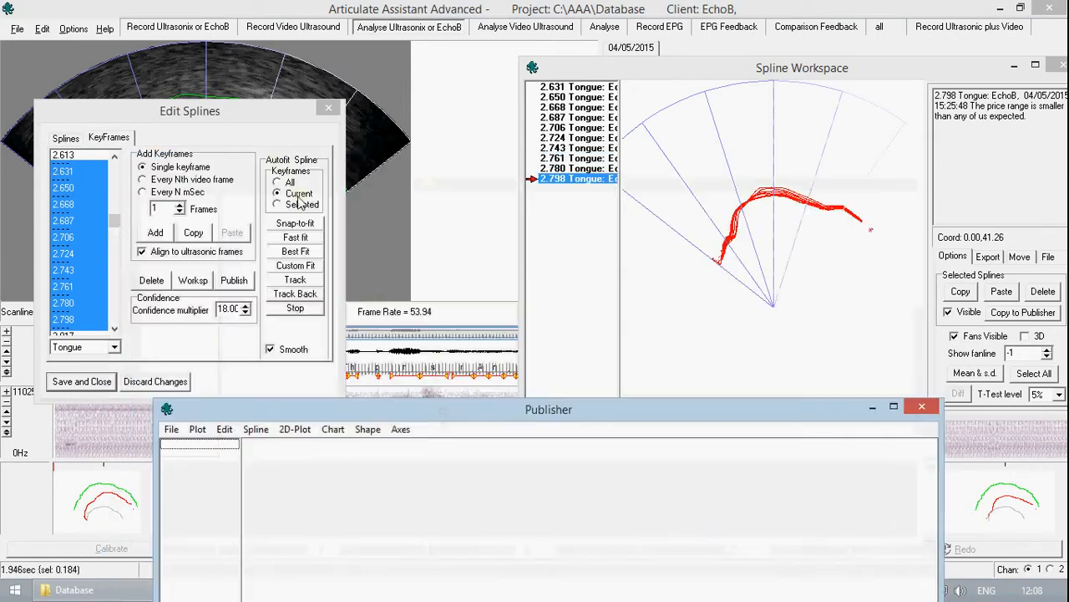
Step: Select all Tongue splines from 2.631 to 2.798 in the Spline Workspace
{"action": "left_click", "coordinate": [250, 109]}
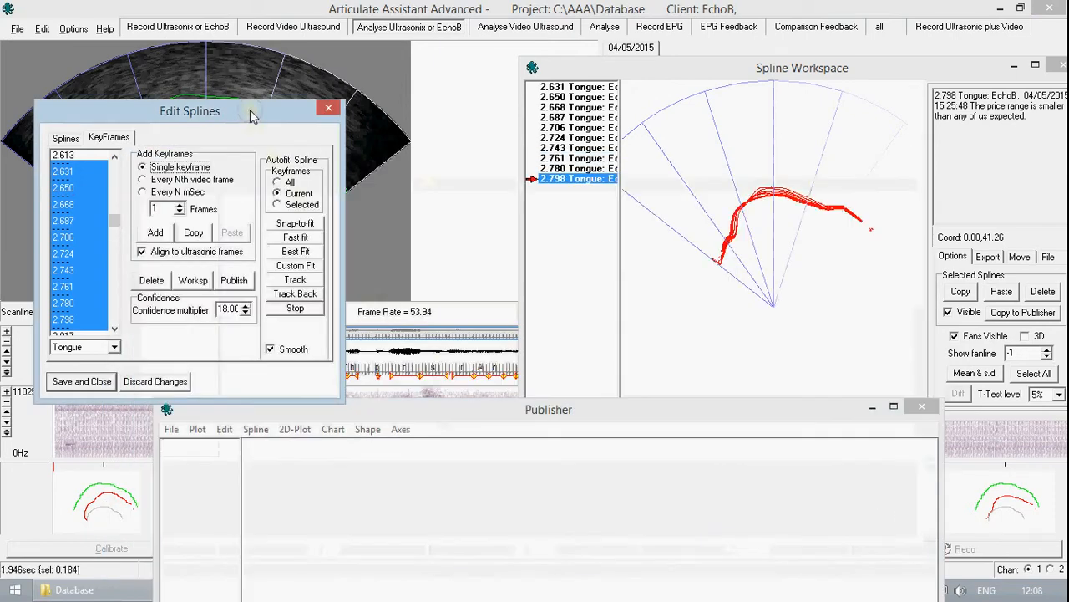
{"action": "left_click", "coordinate": [681, 76]}
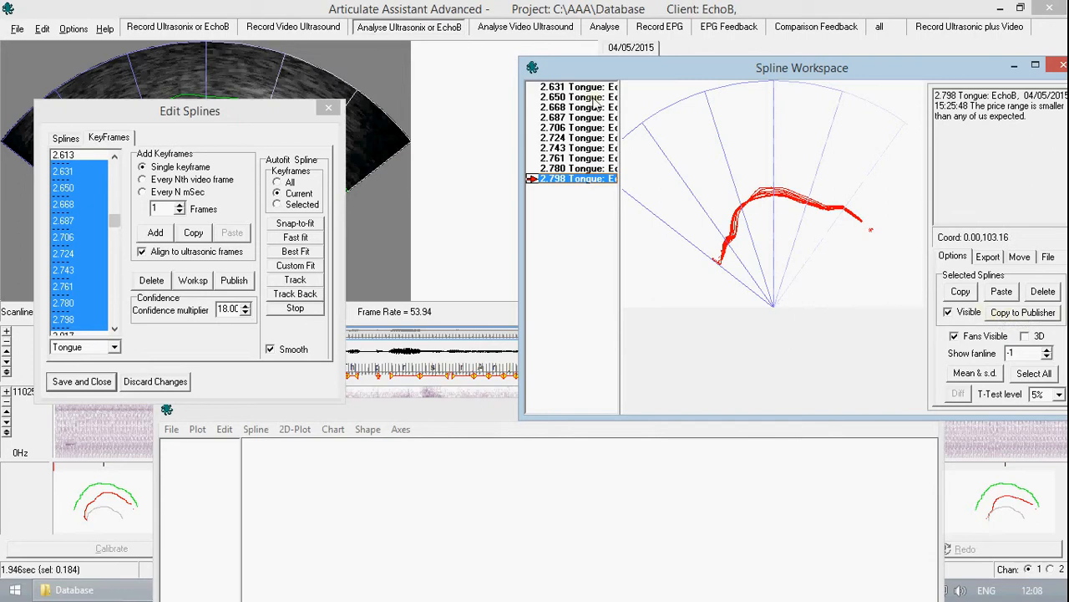
{"action": "left_click_drag", "start_coordinate": [590, 88], "coordinate": [582, 186]}
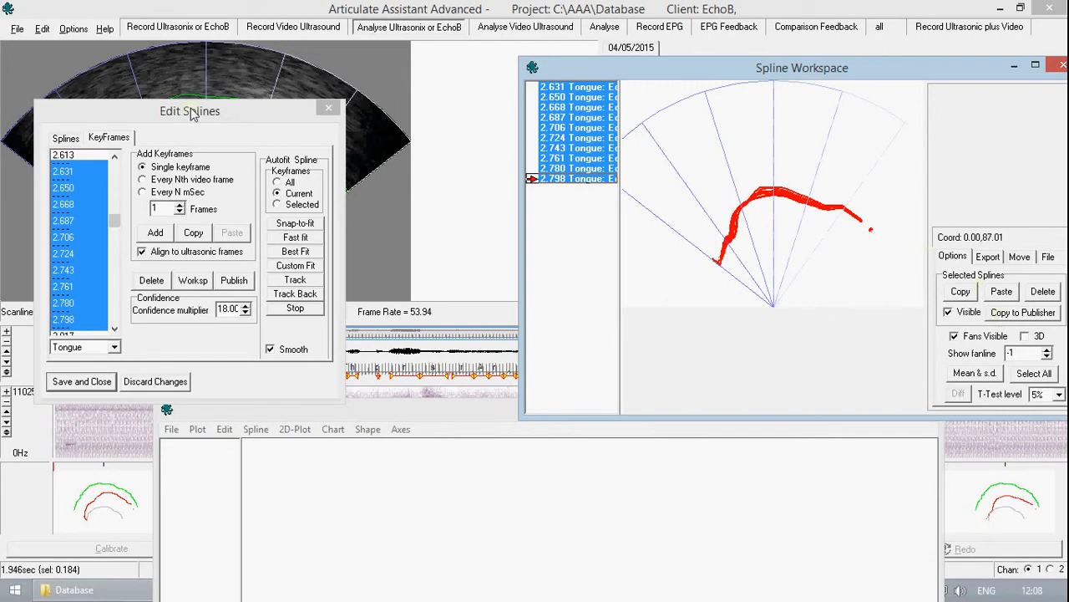
Step: Copy the Tongue spline from Edit Splines to the Publisher and bring the Publisher window into full view
{"action": "left_click", "coordinate": [178, 131]}
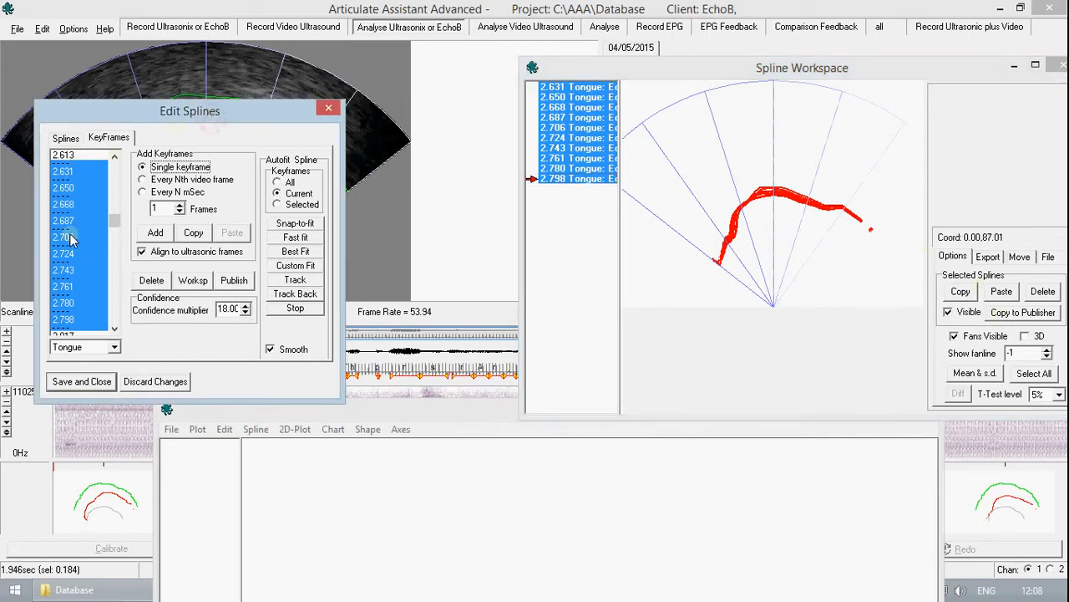
{"action": "left_click", "coordinate": [67, 138]}
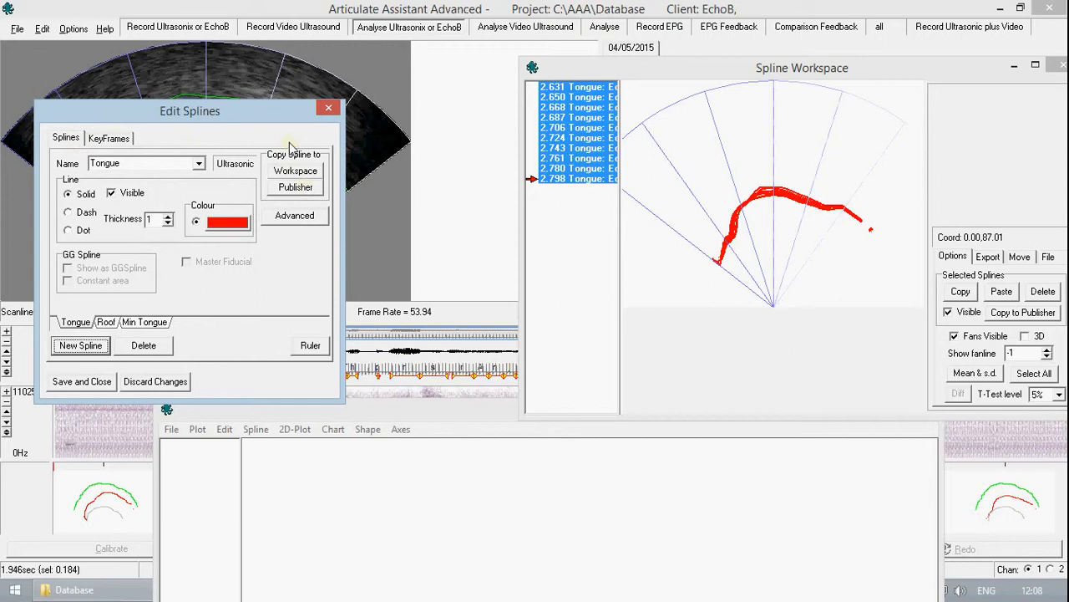
{"action": "left_click", "coordinate": [317, 191]}
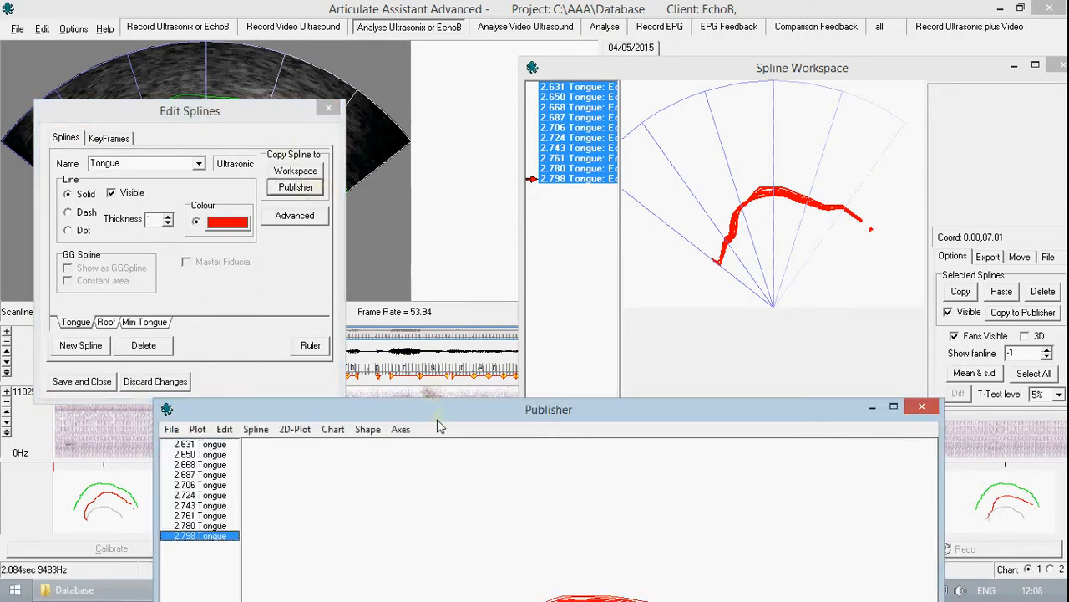
{"action": "left_click_drag", "start_coordinate": [439, 412], "coordinate": [422, 175]}
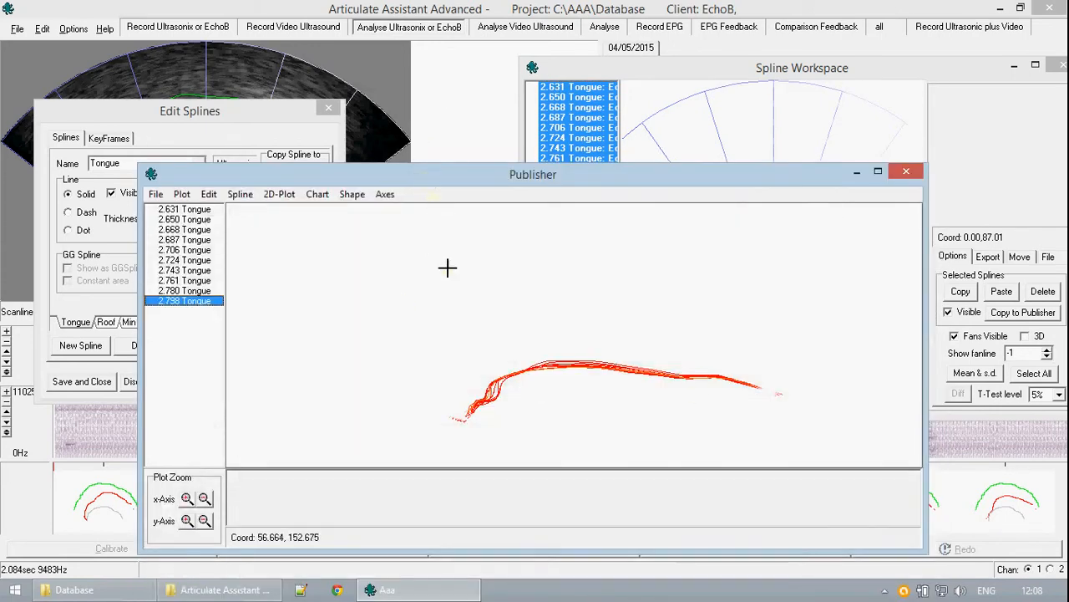
Step: Delete all Tongue plots from 2.631 to 2.798 in the Publisher and move its window off the spectrogram
{"action": "left_click", "coordinate": [191, 210]}
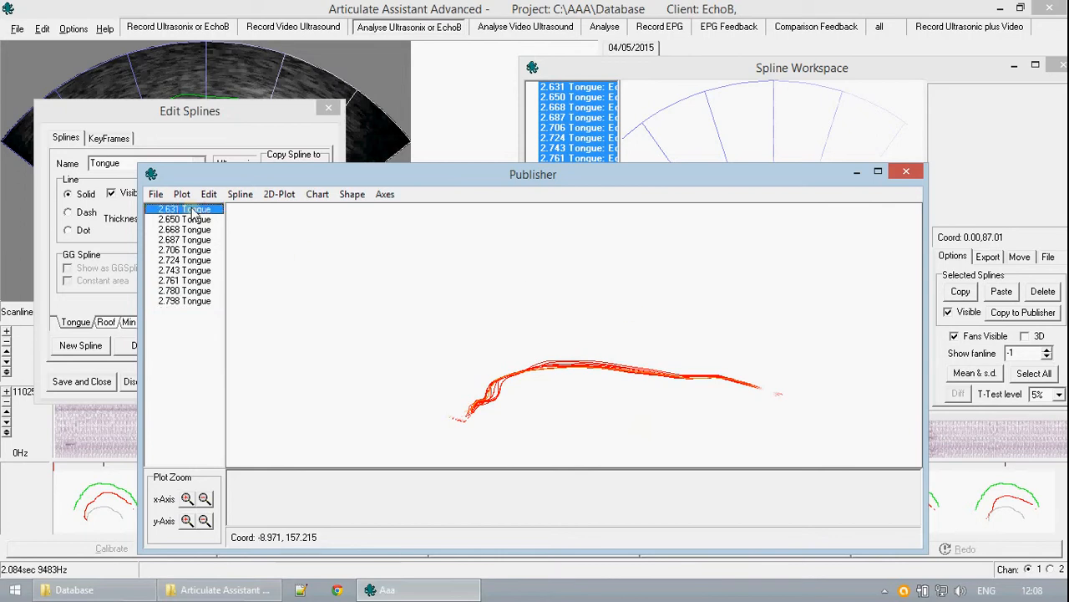
{"action": "left_click_drag", "start_coordinate": [192, 210], "coordinate": [183, 301]}
{"action": "right_click", "coordinate": [183, 302]}
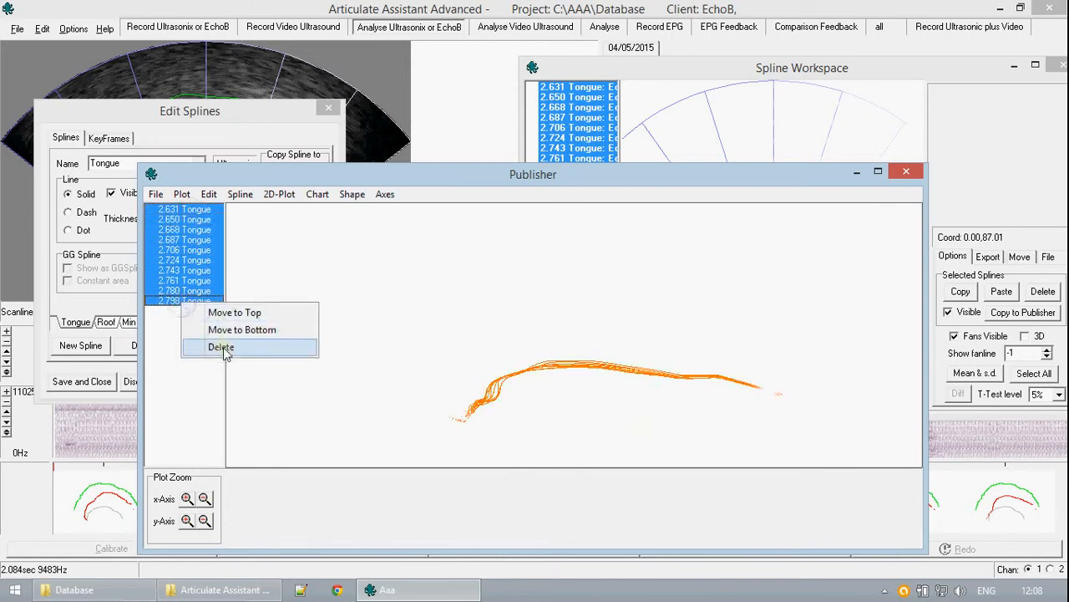
{"action": "left_click", "coordinate": [222, 346]}
{"action": "left_click_drag", "start_coordinate": [434, 175], "coordinate": [399, 558]}
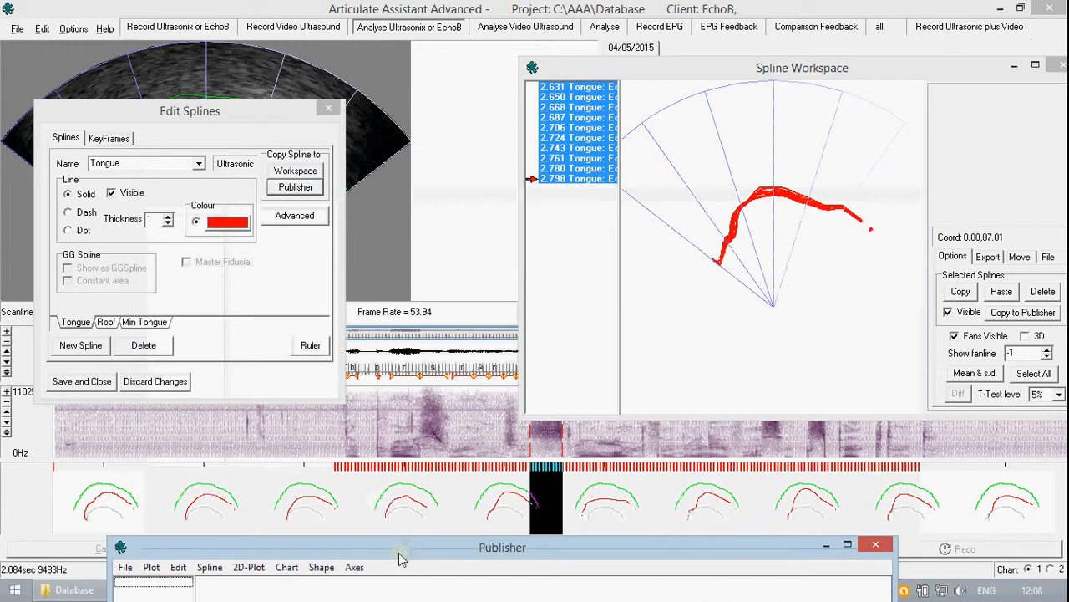
{"action": "right_click", "coordinate": [543, 489]}
{"action": "left_click", "coordinate": [547, 442]}
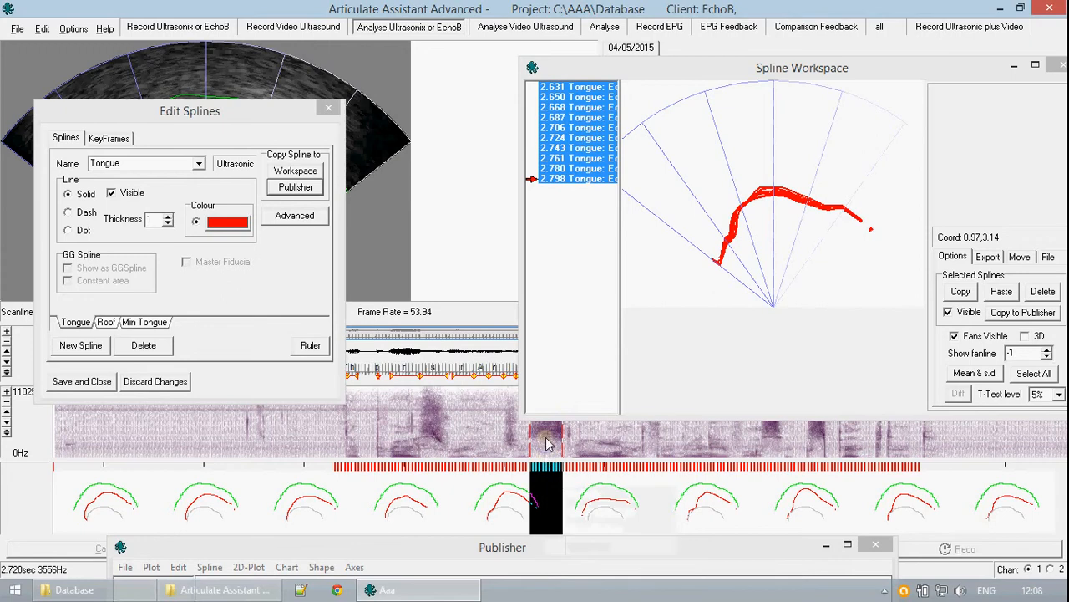
{"action": "right_click", "coordinate": [547, 443]}
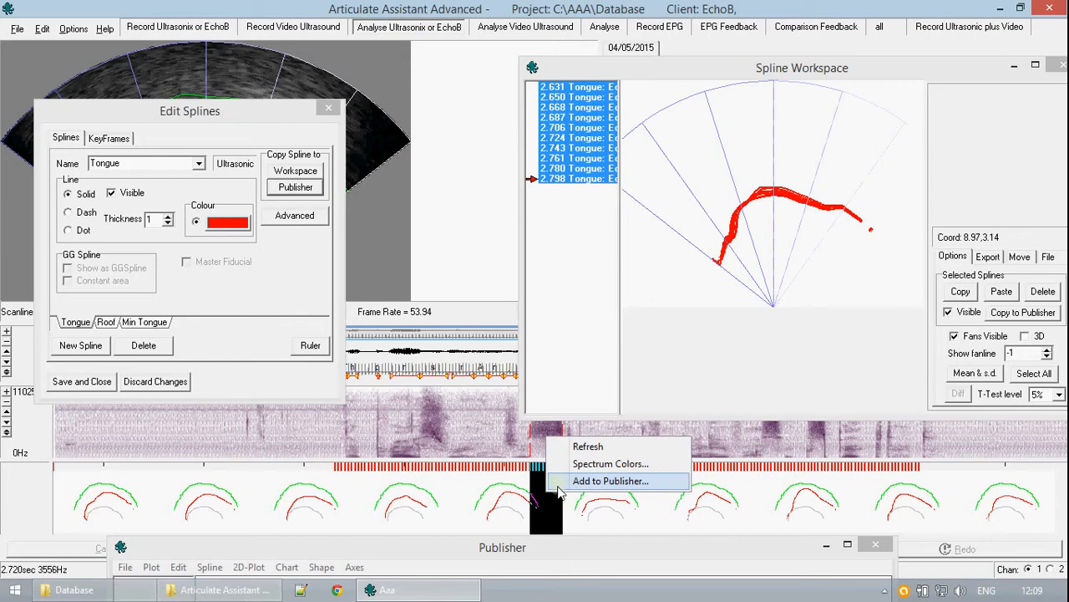
{"action": "left_click", "coordinate": [527, 390]}
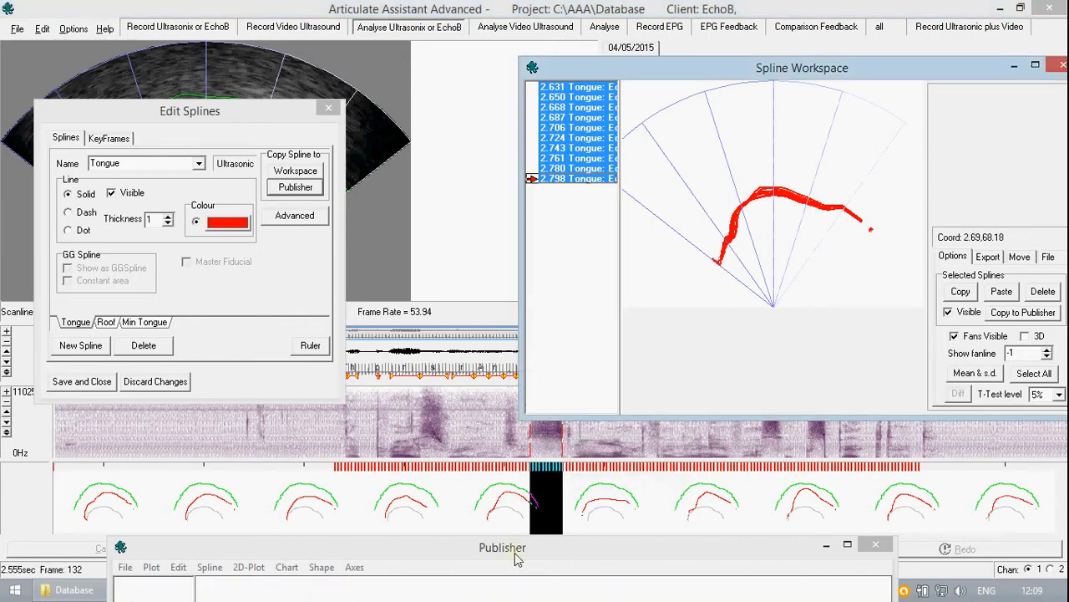
Step: Bring the Publisher into full view and create a wave chart named "Wave import"
{"action": "left_click_drag", "start_coordinate": [515, 564], "coordinate": [532, 161]}
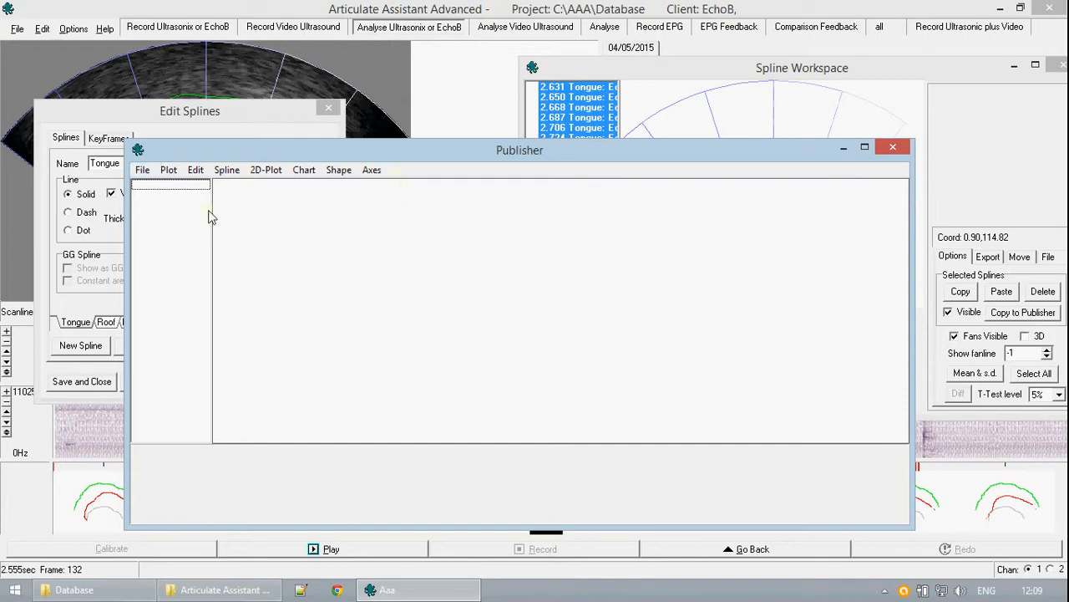
{"action": "left_click", "coordinate": [143, 171]}
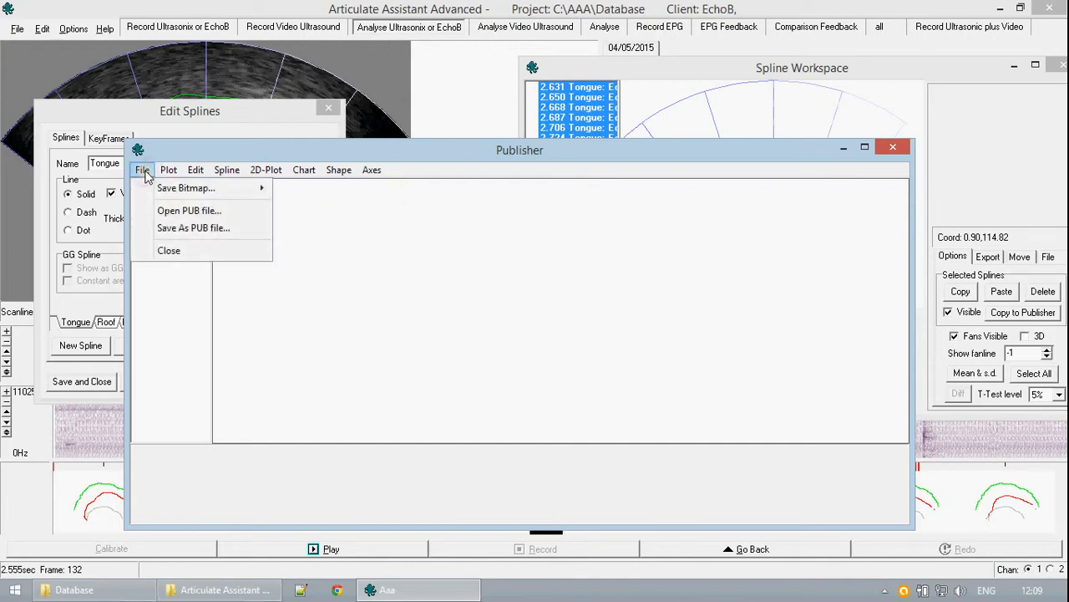
{"action": "mouse_move", "coordinate": [199, 172]}
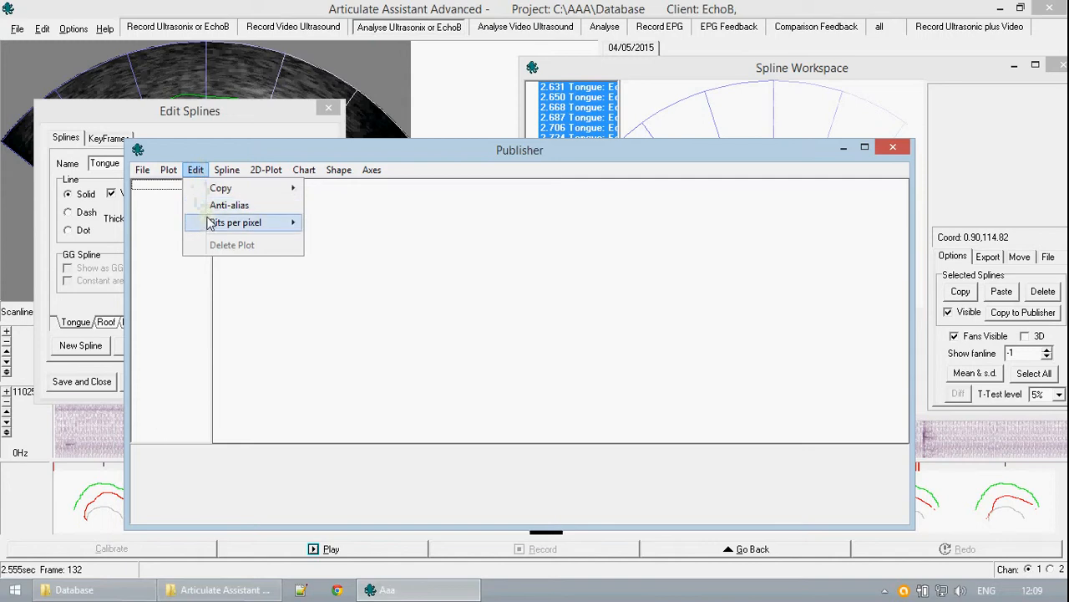
{"action": "mouse_move", "coordinate": [209, 225]}
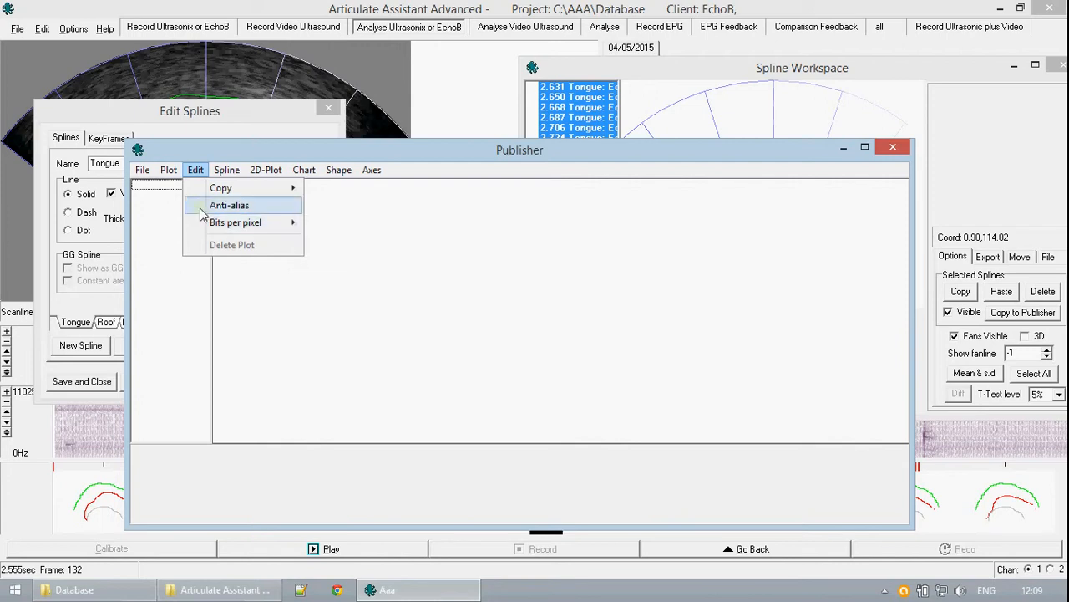
{"action": "mouse_move", "coordinate": [147, 171]}
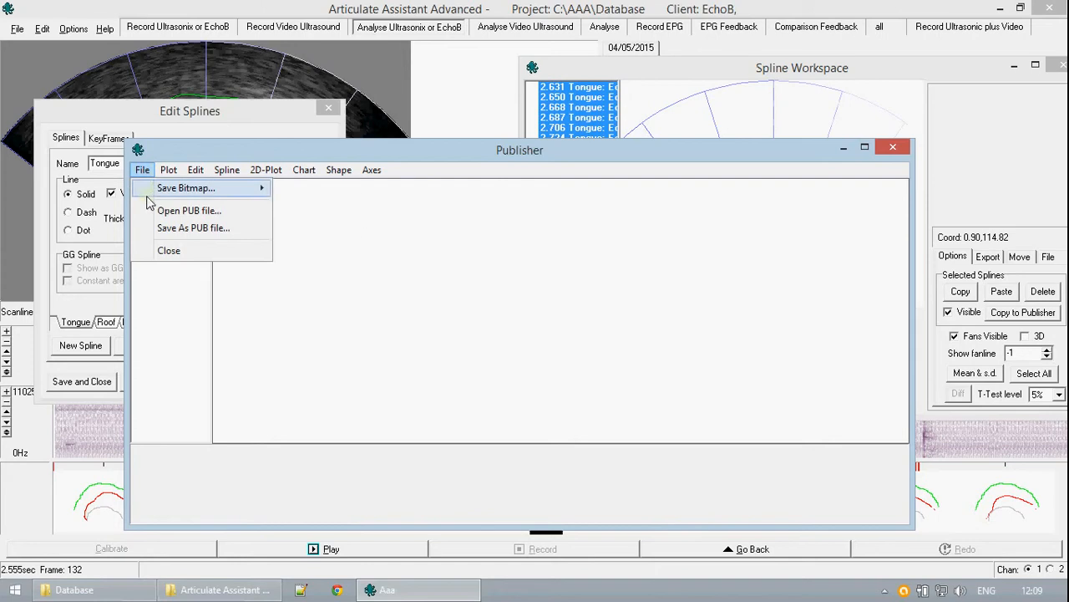
{"action": "mouse_move", "coordinate": [216, 197]}
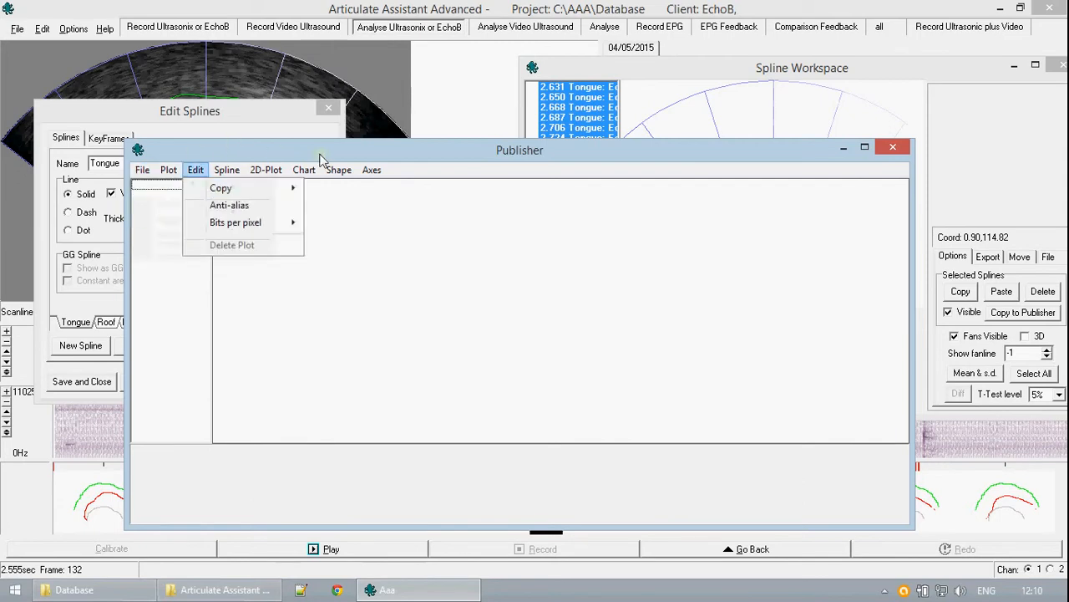
{"action": "mouse_move", "coordinate": [307, 167]}
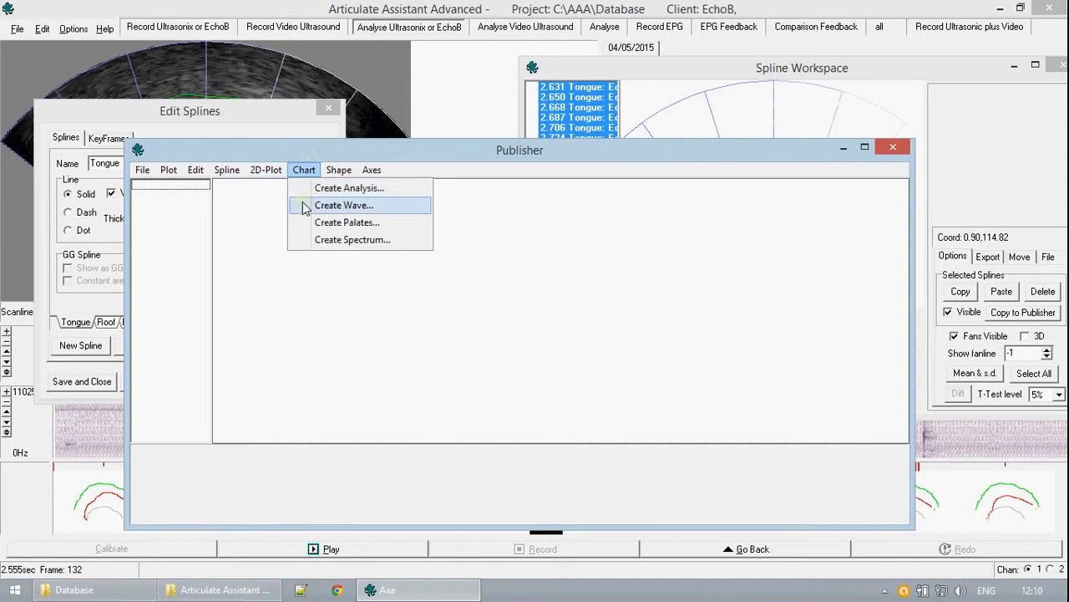
{"action": "left_click", "coordinate": [397, 212]}
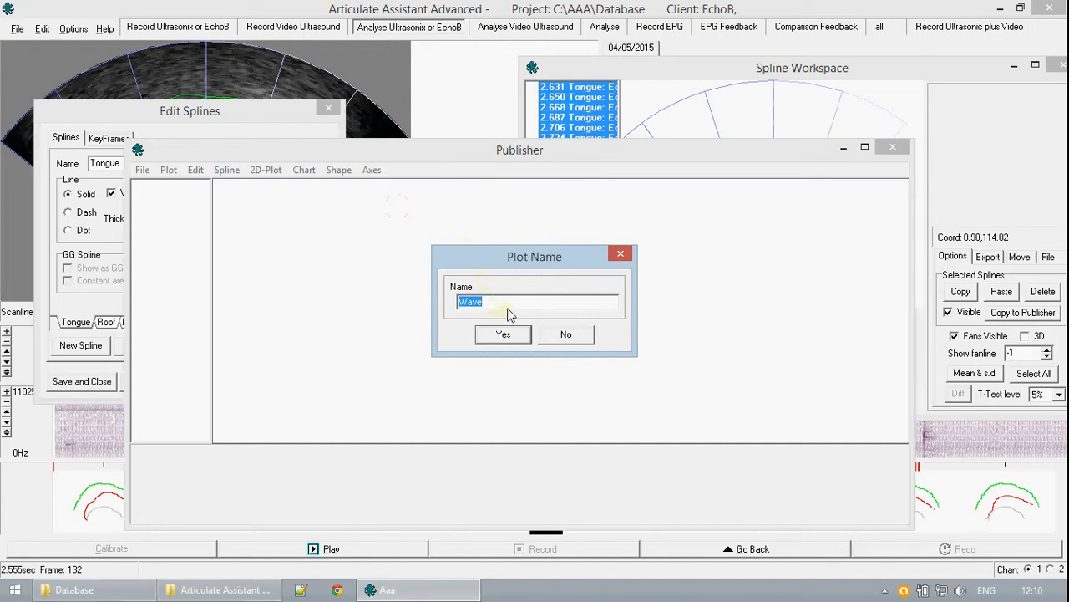
{"action": "type", "text": "Wave import"}
{"action": "key", "text": "Return"}
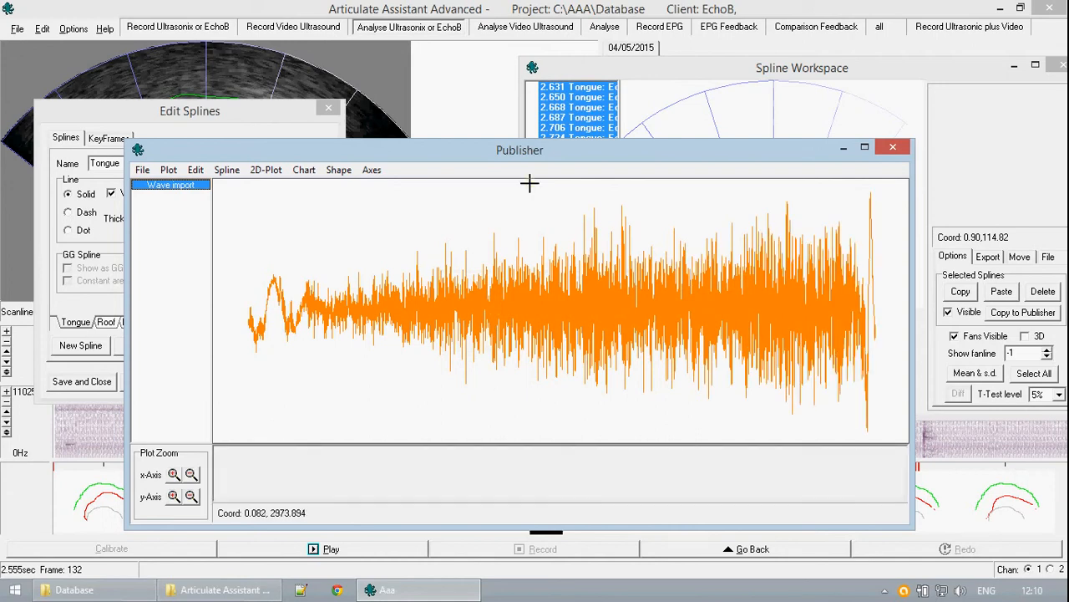
Step: Move the Spline Workspace off the waveform to view the selected segment, and bring the Publisher back into view
{"action": "left_click_drag", "start_coordinate": [544, 151], "coordinate": [528, 521]}
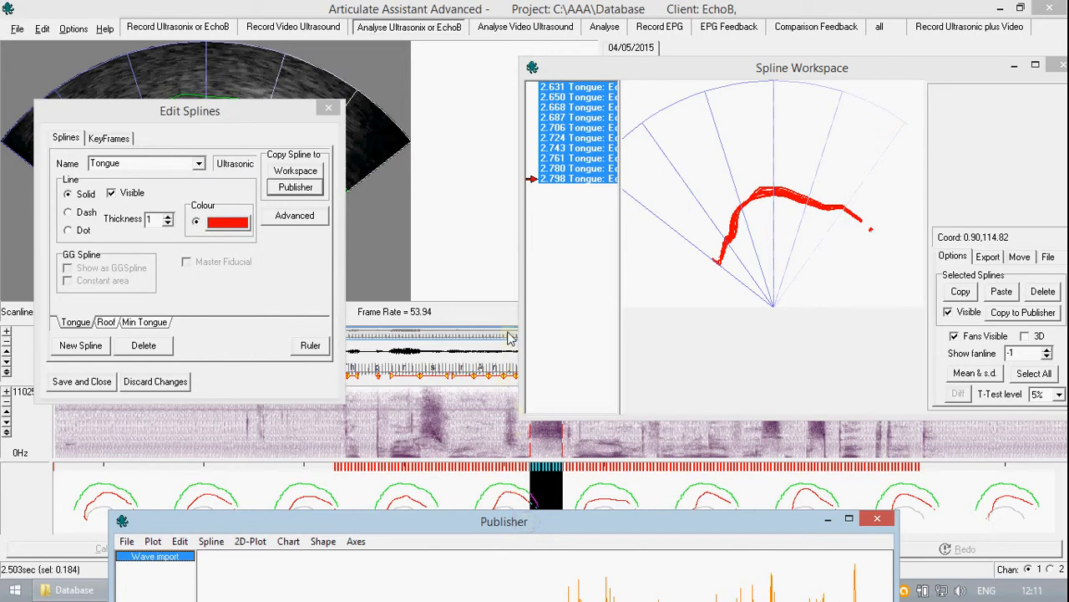
{"action": "left_click_drag", "start_coordinate": [681, 81], "coordinate": [833, 96]}
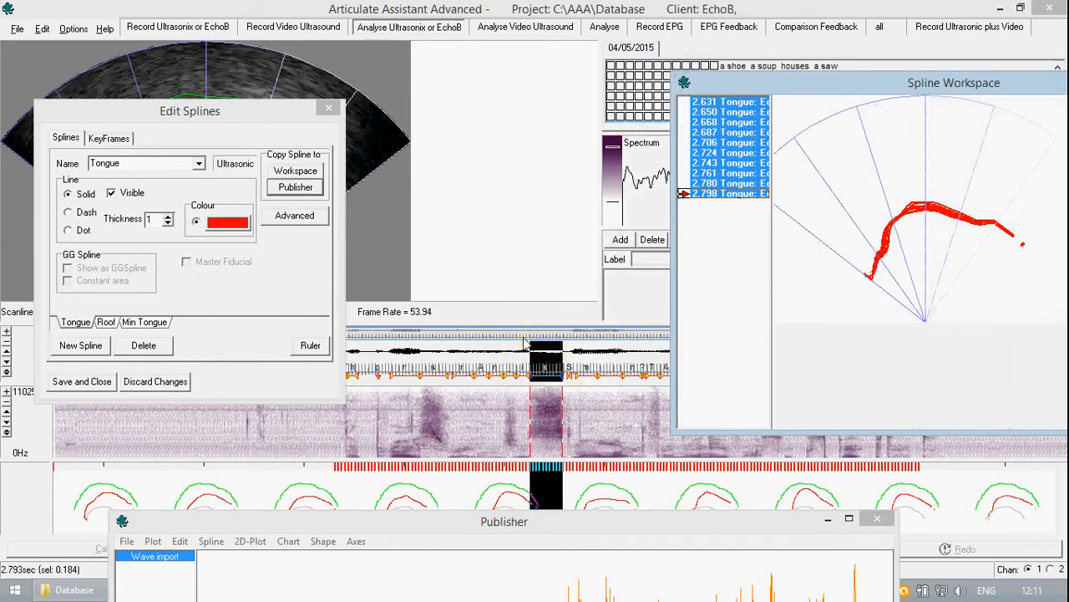
{"action": "left_click_drag", "start_coordinate": [548, 525], "coordinate": [557, 187]}
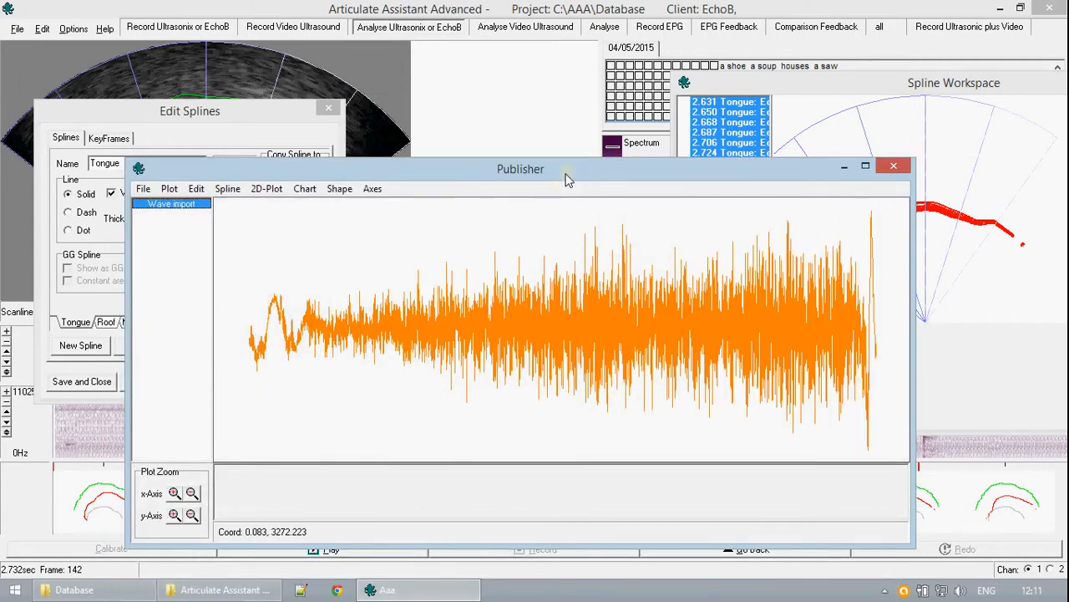
Step: Delete the Wave import plot from the Publisher
{"action": "right_click", "coordinate": [202, 209]}
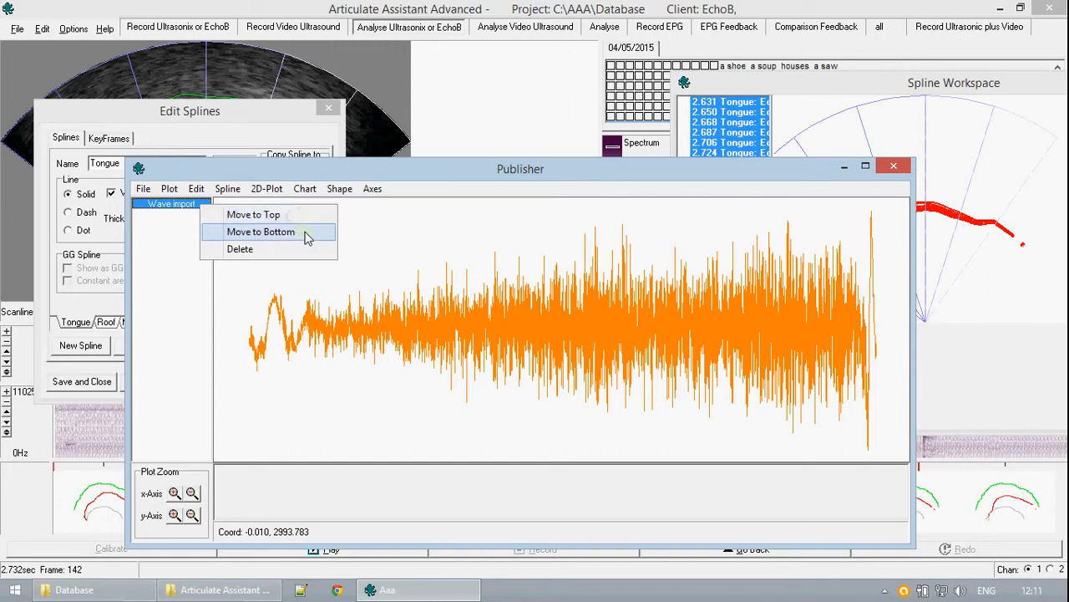
{"action": "left_click", "coordinate": [284, 248]}
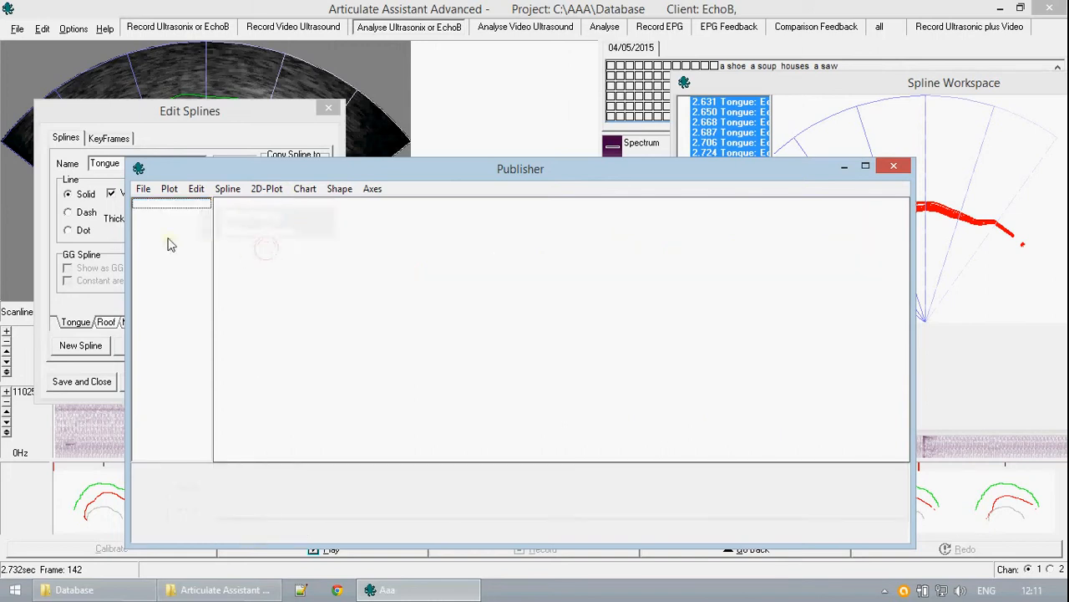
Step: Start an analysis chart named "Tutorial Spline Plot" with a 10 mSec sample period and look through its data choices
{"action": "left_click", "coordinate": [304, 190]}
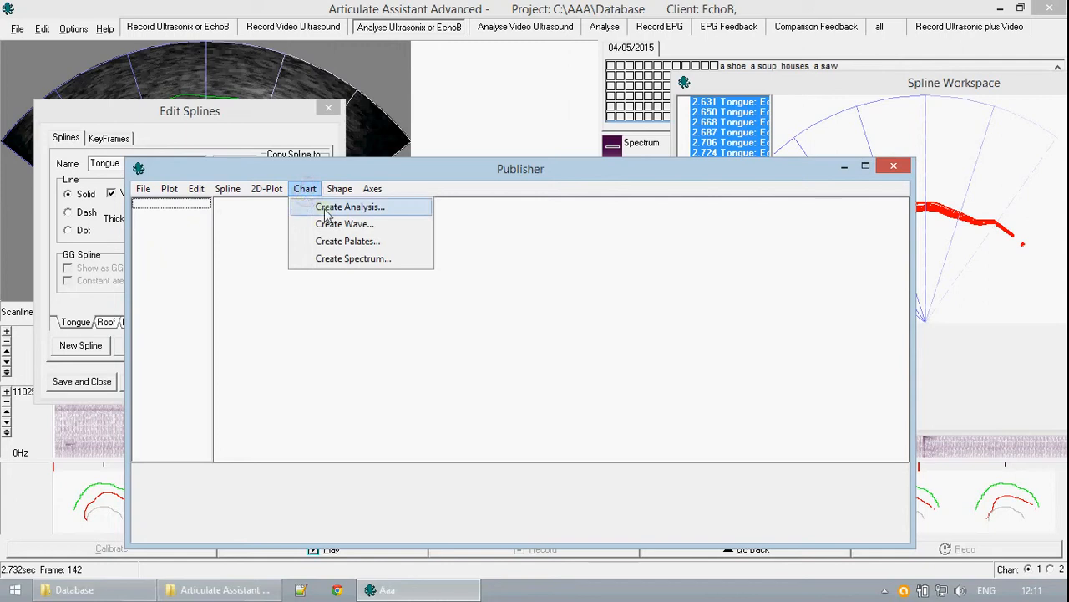
{"action": "left_click", "coordinate": [408, 214]}
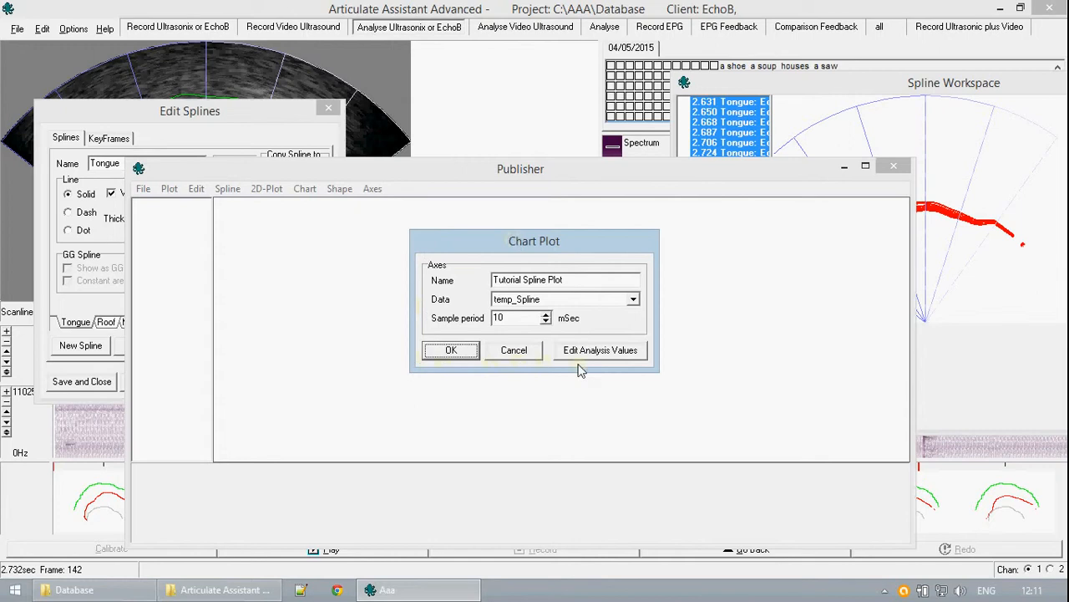
{"action": "left_click", "coordinate": [633, 300]}
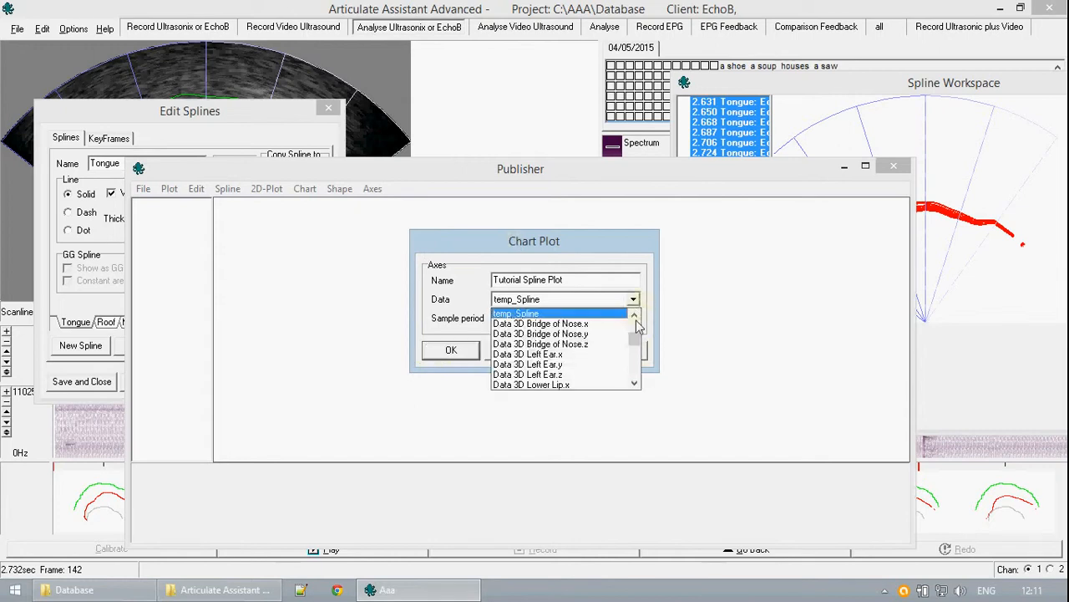
{"action": "left_click", "coordinate": [635, 333]}
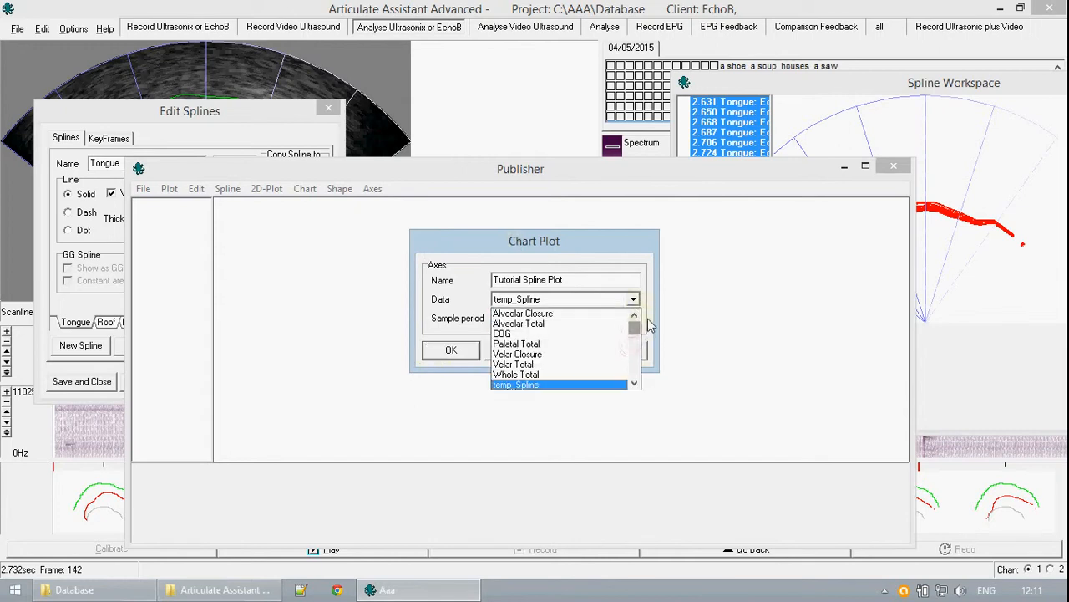
{"action": "left_click", "coordinate": [649, 310]}
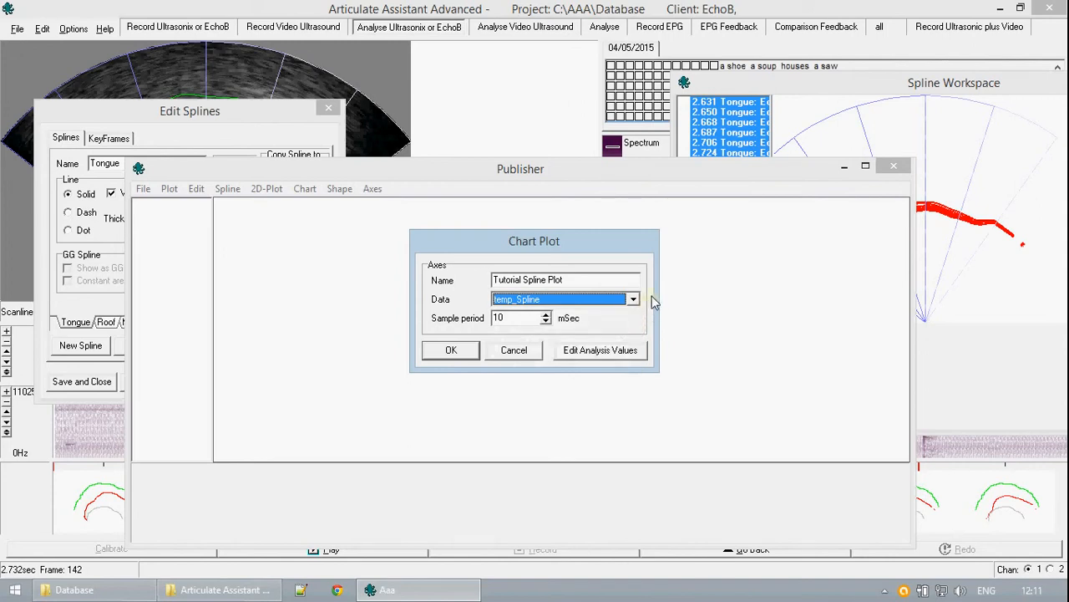
Step: Open the analysis values editor from the chart setup and look through the full list of defined analyses
{"action": "left_click", "coordinate": [642, 356]}
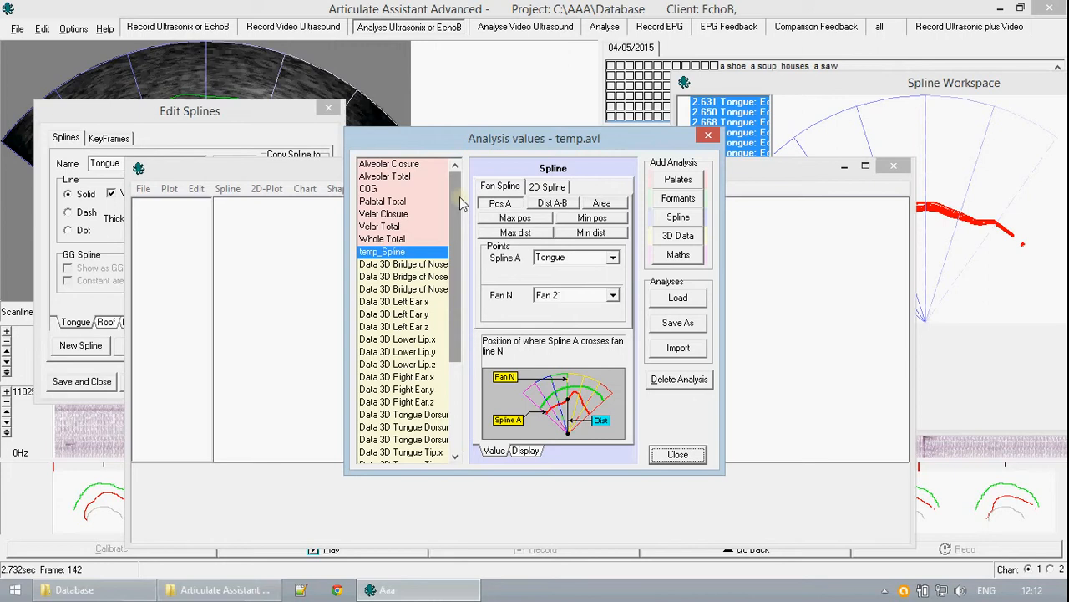
{"action": "left_click_drag", "start_coordinate": [457, 190], "coordinate": [455, 376]}
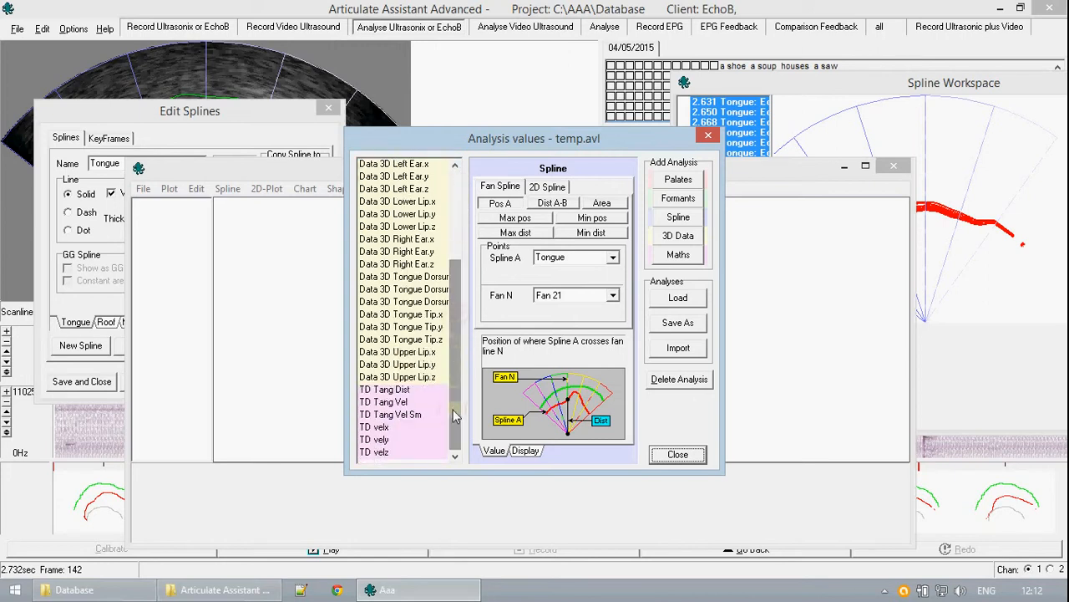
{"action": "scroll", "coordinate": [455, 376], "scroll_direction": "up", "scroll_amount": 2}
{"action": "scroll", "coordinate": [455, 376], "scroll_direction": "up", "scroll_amount": 2}
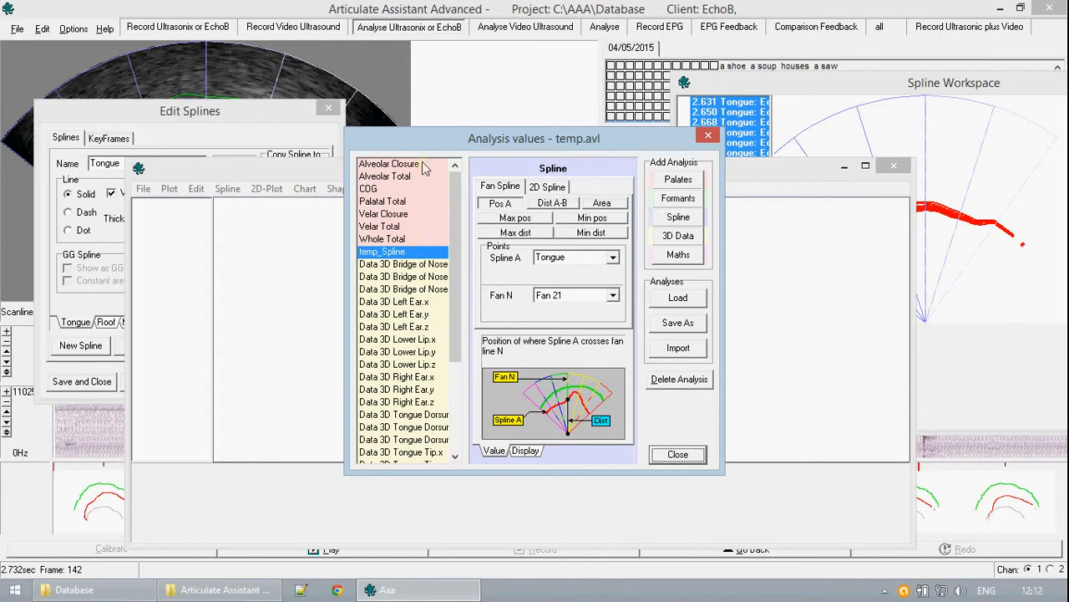
{"action": "scroll", "coordinate": [405, 227], "scroll_direction": "down", "scroll_amount": 2}
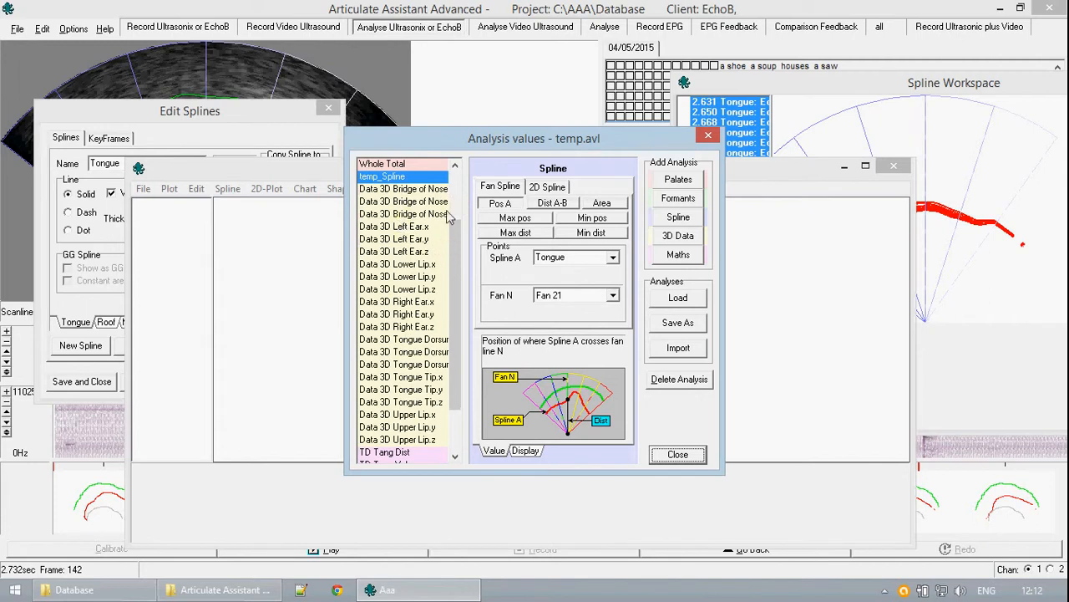
{"action": "left_click_drag", "start_coordinate": [455, 225], "coordinate": [461, 179]}
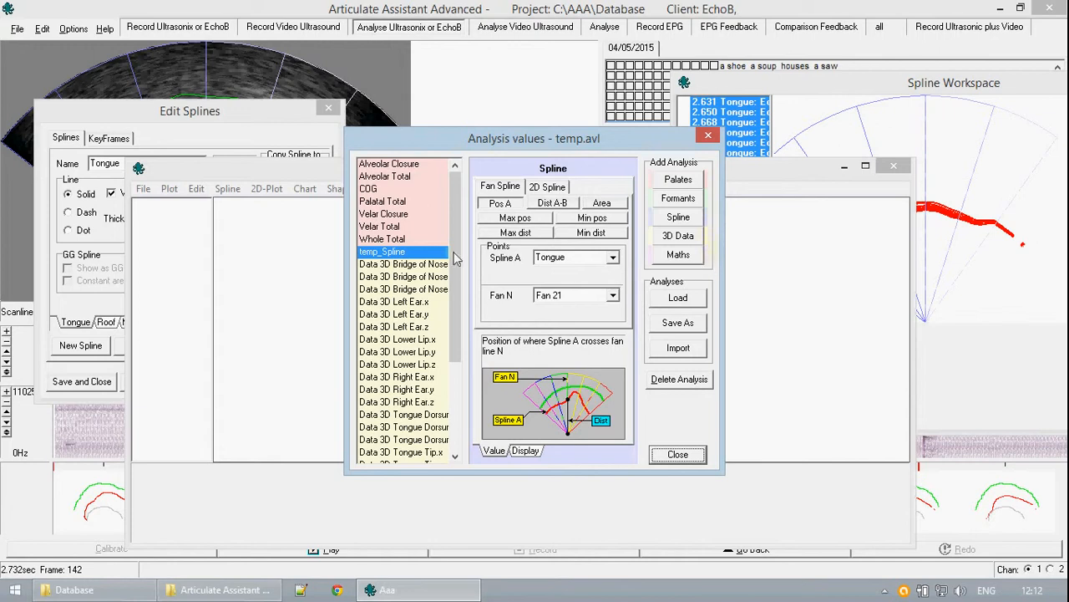
Step: Delete the temp_Spline analysis and view the settings of the COG, Velar Closure and Whole Total analyses
{"action": "left_click", "coordinate": [664, 381]}
{"action": "left_click", "coordinate": [501, 329]}
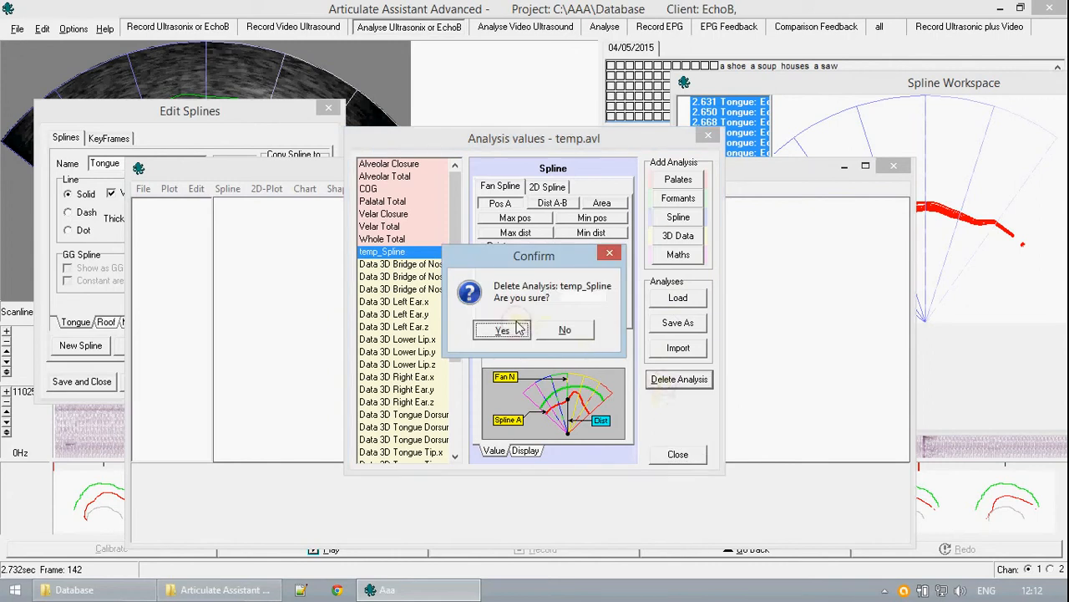
{"action": "left_click", "coordinate": [406, 190]}
{"action": "left_click", "coordinate": [406, 214]}
{"action": "left_click", "coordinate": [405, 240]}
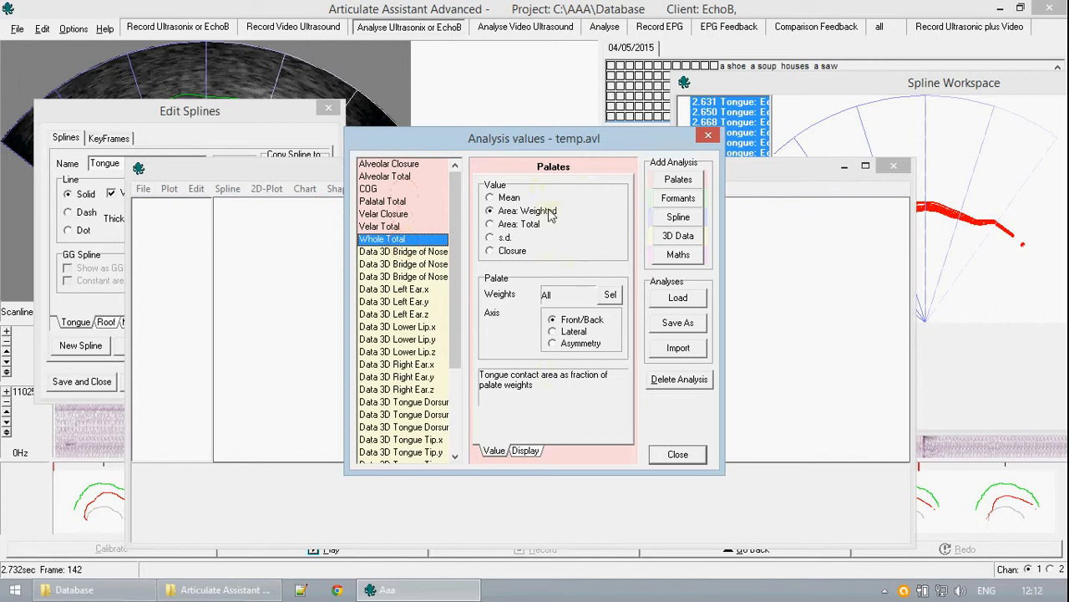
Step: Add a spline analysis value named "Spline Analysis Tutorial"
{"action": "left_click", "coordinate": [695, 220]}
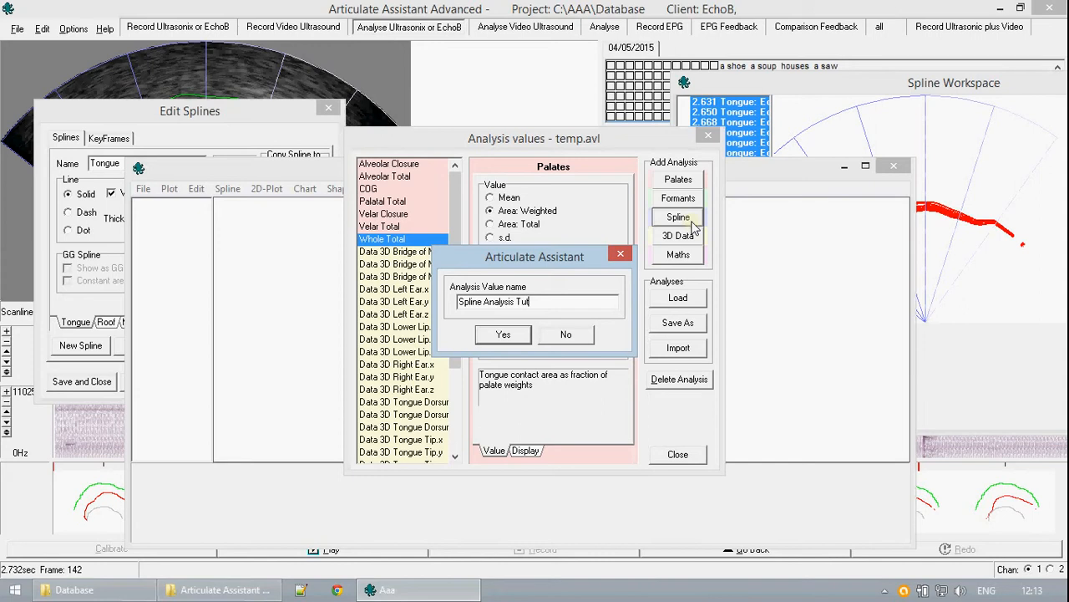
{"action": "type", "text": "al"}
{"action": "key", "text": "Return"}
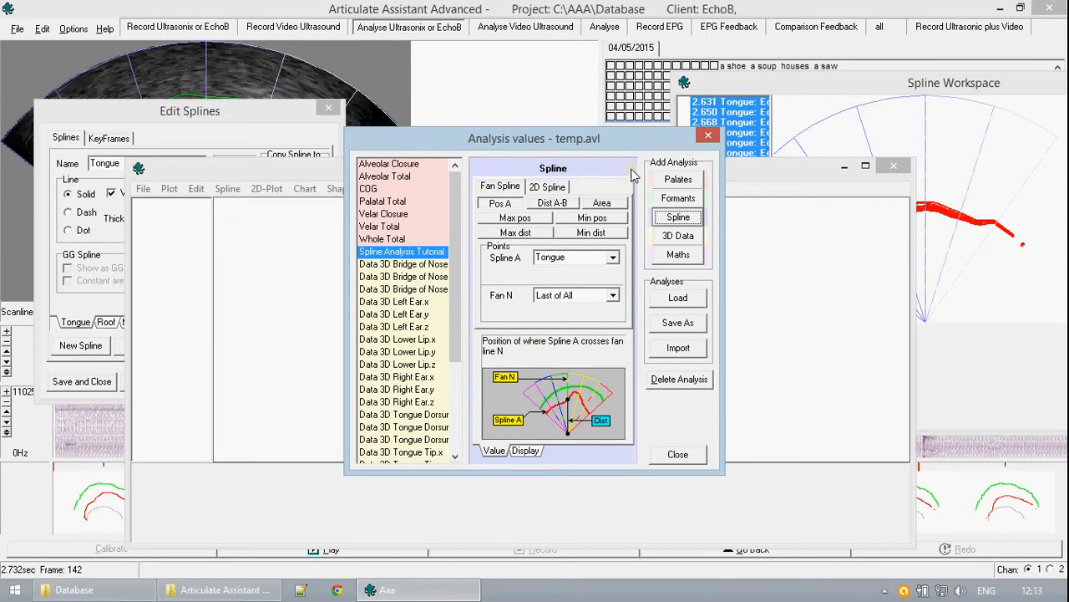
Step: Compare the Data 3D Left Ear.x and Velar Closure settings with Spline Analysis Tutorial, including the latter's display options
{"action": "left_click", "coordinate": [414, 303]}
{"action": "left_click", "coordinate": [405, 216]}
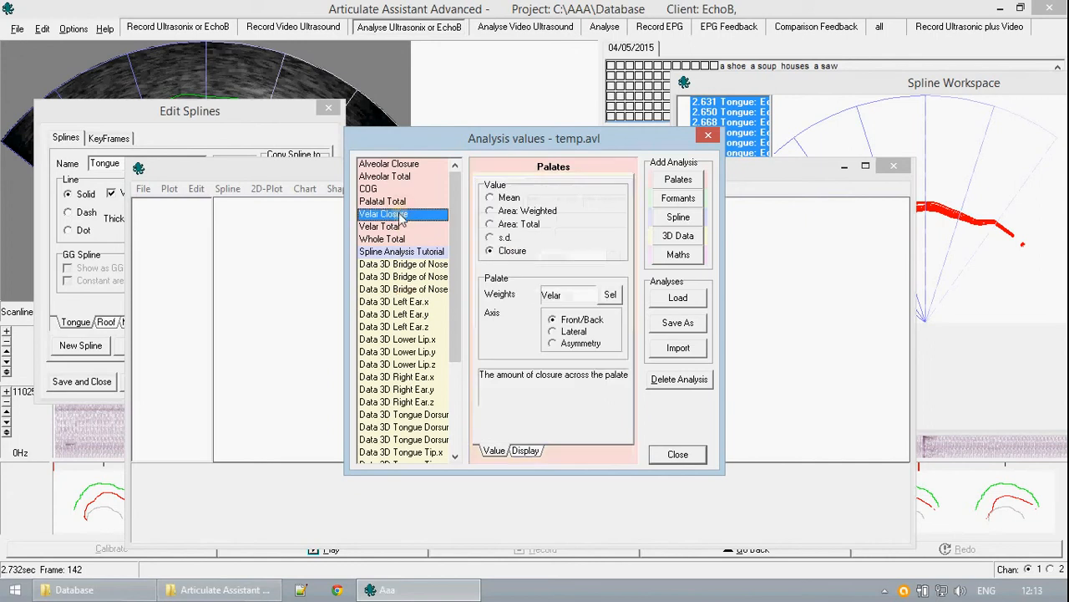
{"action": "left_click", "coordinate": [424, 252]}
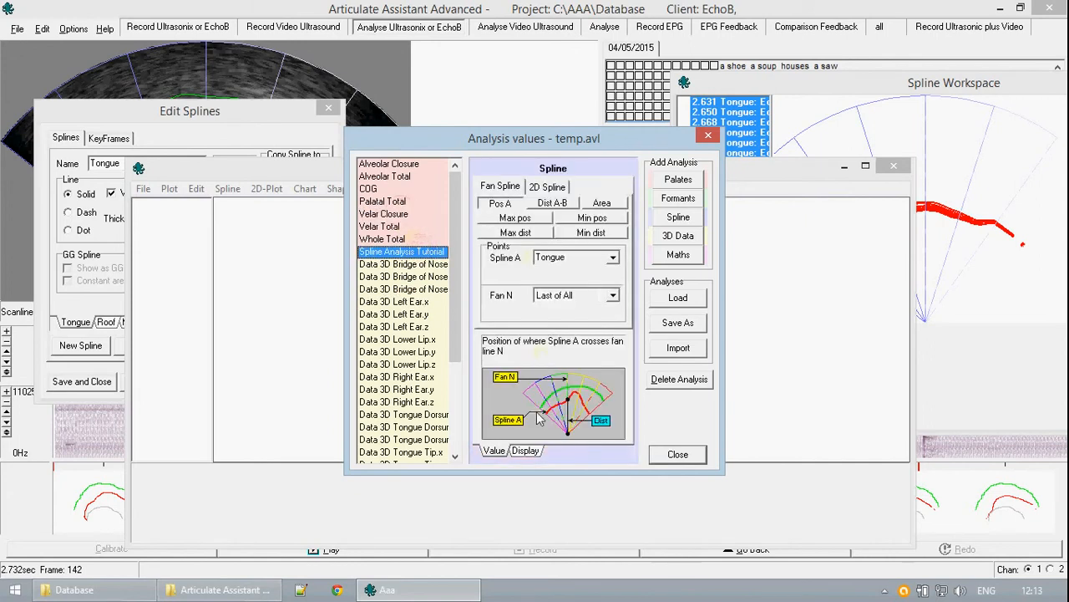
{"action": "left_click", "coordinate": [527, 456]}
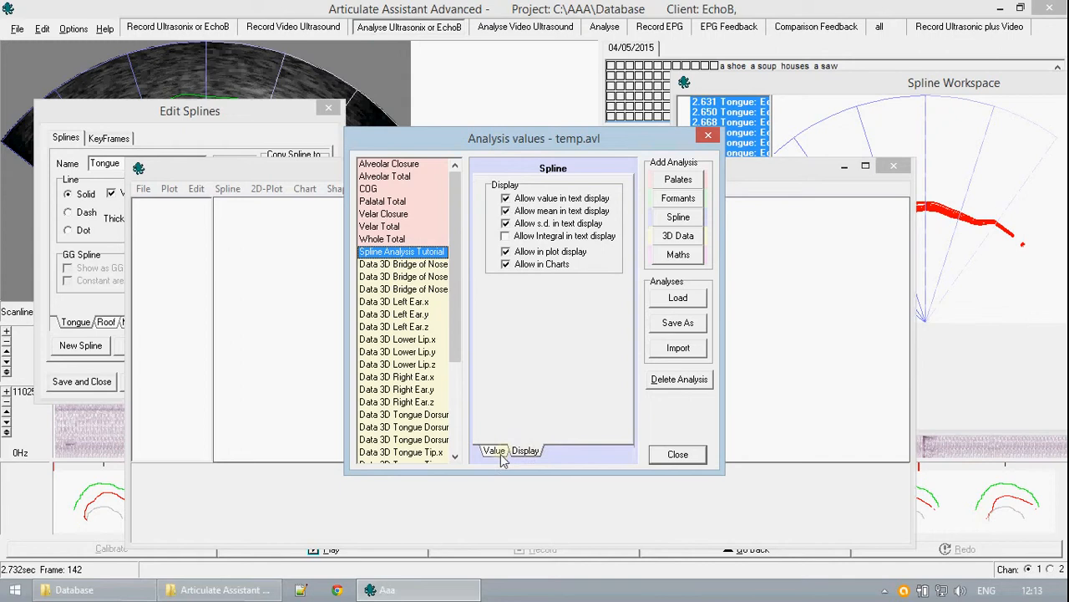
{"action": "left_click", "coordinate": [497, 452]}
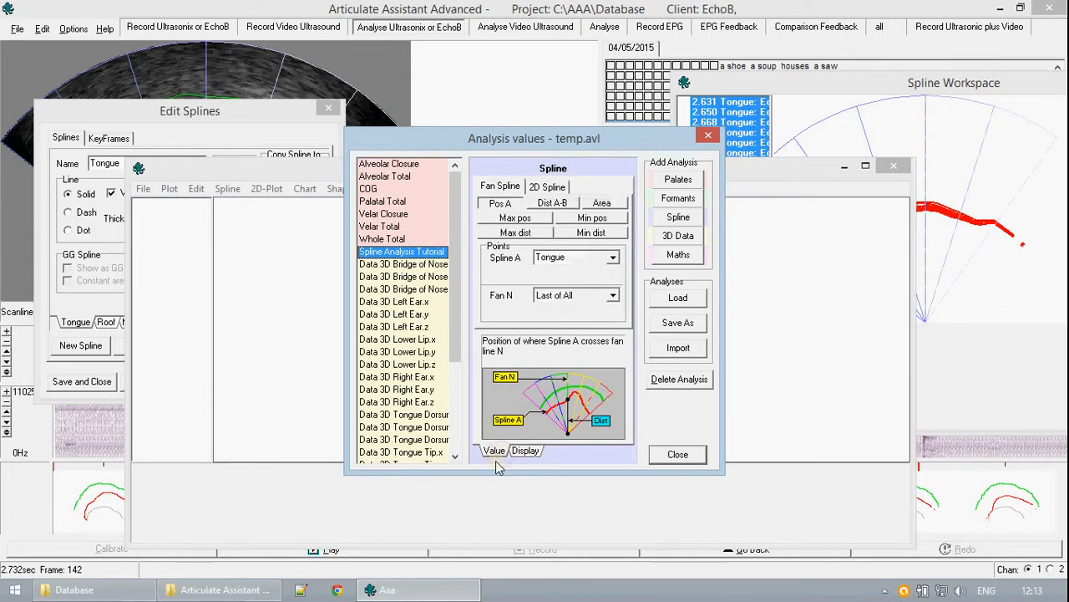
Step: Preview the fan spline measures Max pos, Max dist, Min dist, Min pos, Area and Dist A-B, ending on Pos A
{"action": "left_click", "coordinate": [496, 218]}
{"action": "left_click", "coordinate": [499, 234]}
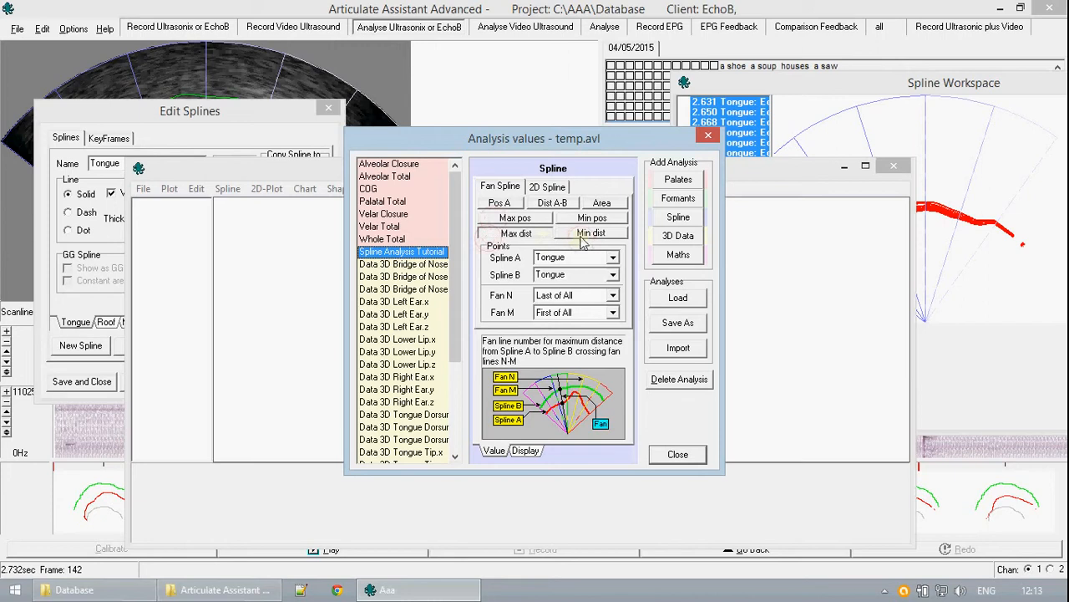
{"action": "left_click", "coordinate": [589, 234]}
{"action": "left_click", "coordinate": [590, 218]}
{"action": "left_click", "coordinate": [595, 203]}
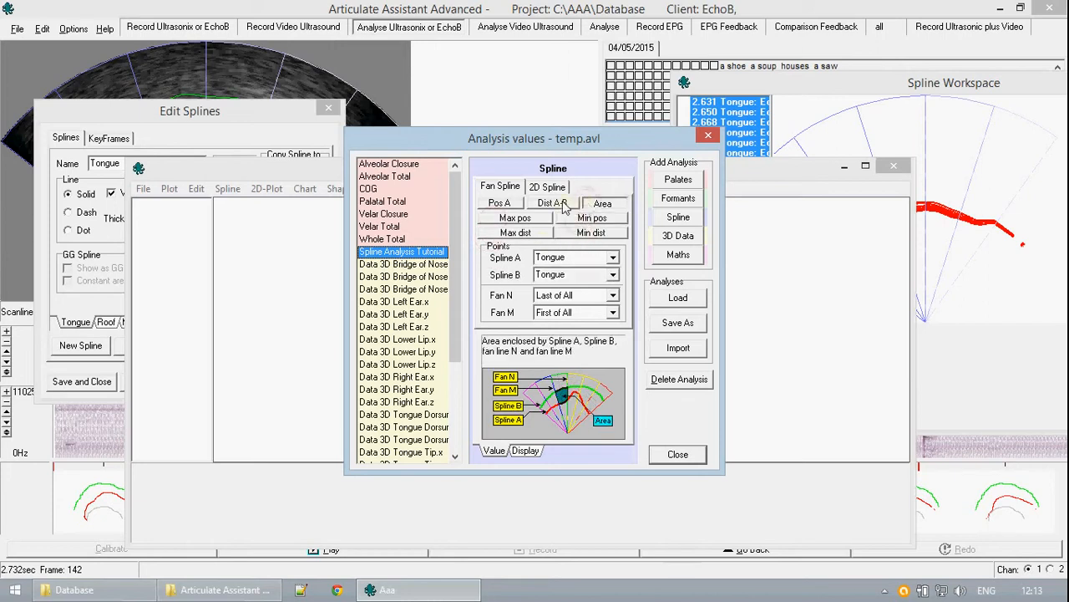
{"action": "left_click", "coordinate": [564, 205]}
{"action": "left_click", "coordinate": [515, 205]}
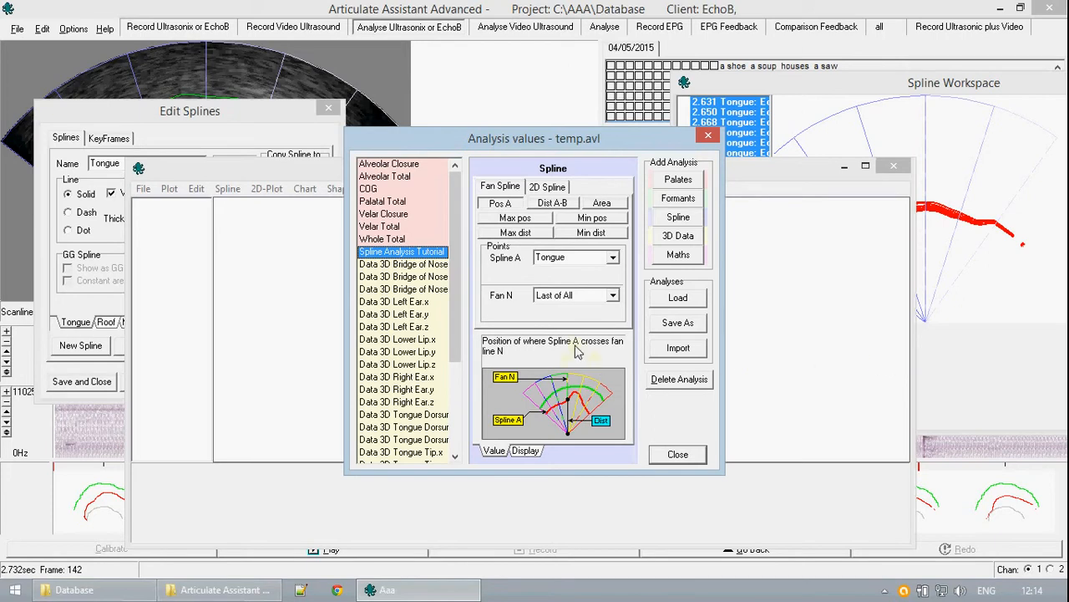
Step: Set Fan N of Spline Analysis Tutorial to Fan 21 and close the analysis values editor
{"action": "left_click", "coordinate": [612, 295]}
{"action": "left_click_drag", "start_coordinate": [619, 325], "coordinate": [614, 337]}
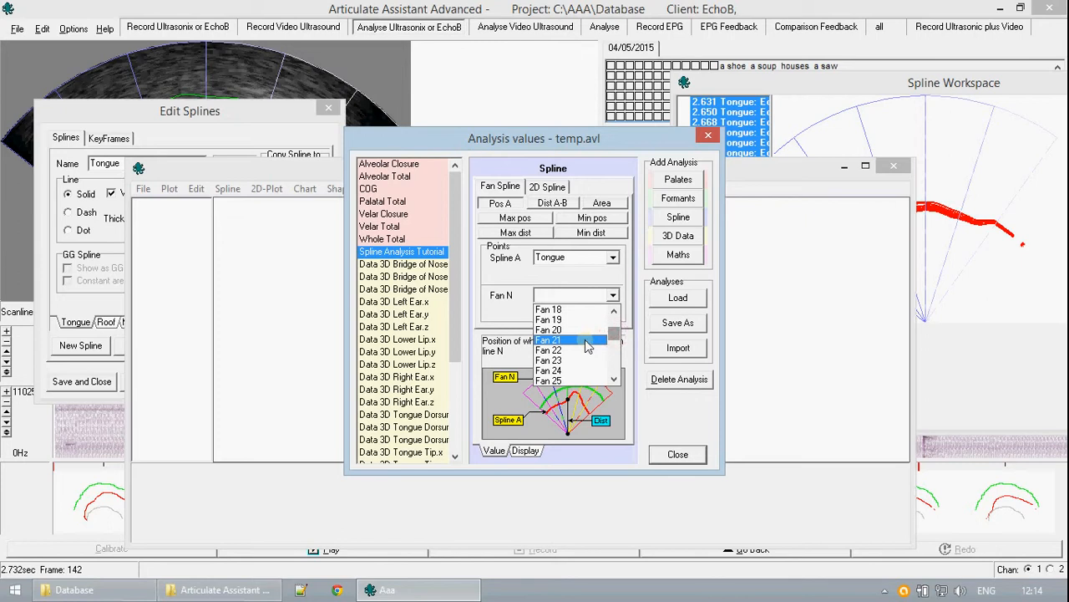
{"action": "left_click", "coordinate": [588, 346]}
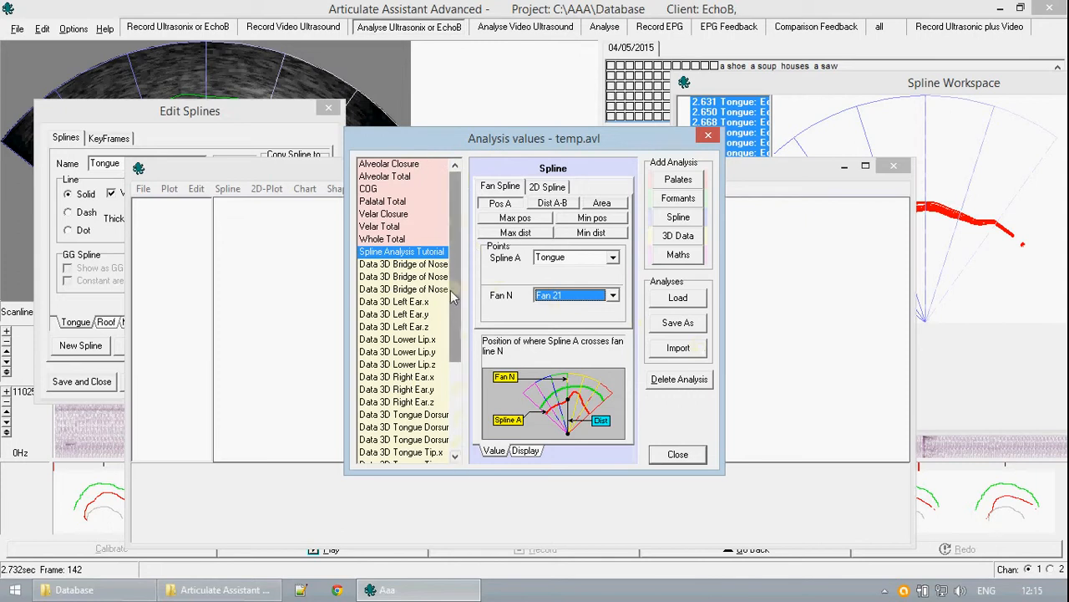
{"action": "left_click", "coordinate": [678, 455]}
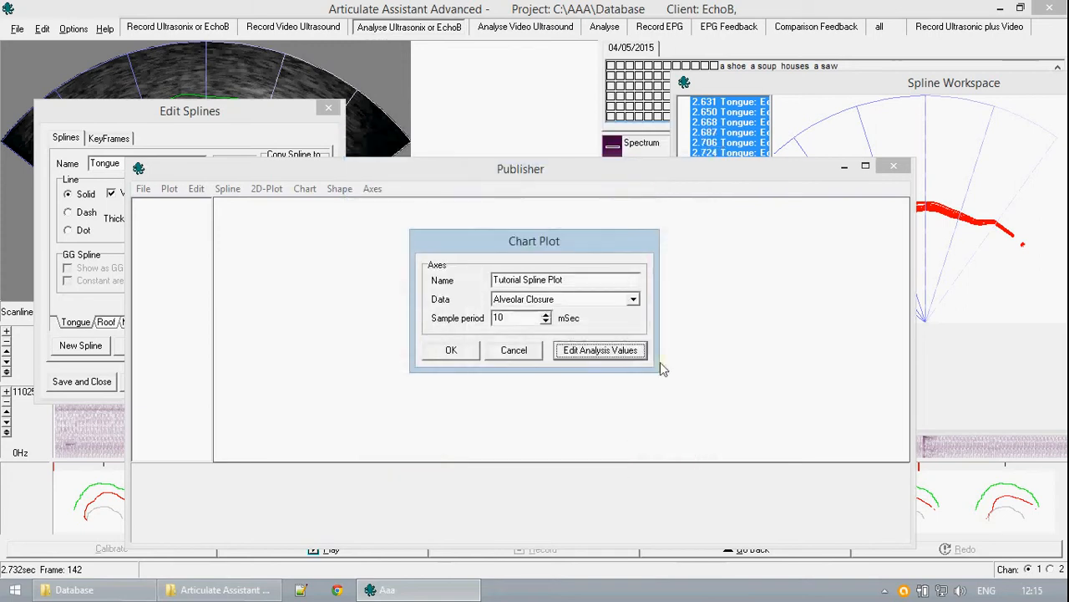
Step: Choose Spline Analysis Tutorial as the data for Tutorial Spline Plot and create the chart
{"action": "left_click_drag", "start_coordinate": [620, 249], "coordinate": [640, 269]}
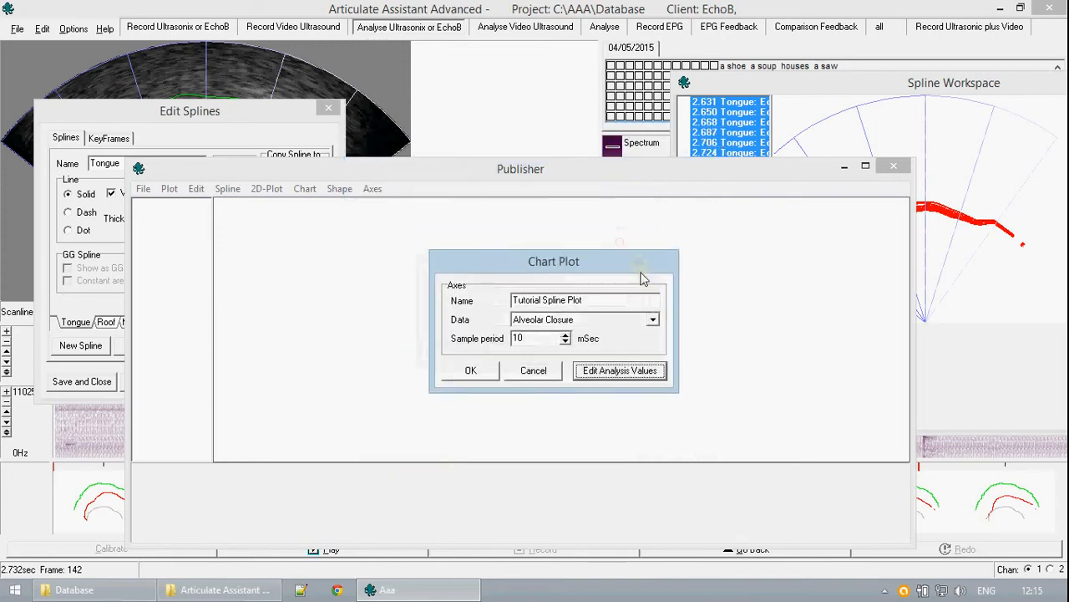
{"action": "left_click", "coordinate": [654, 321]}
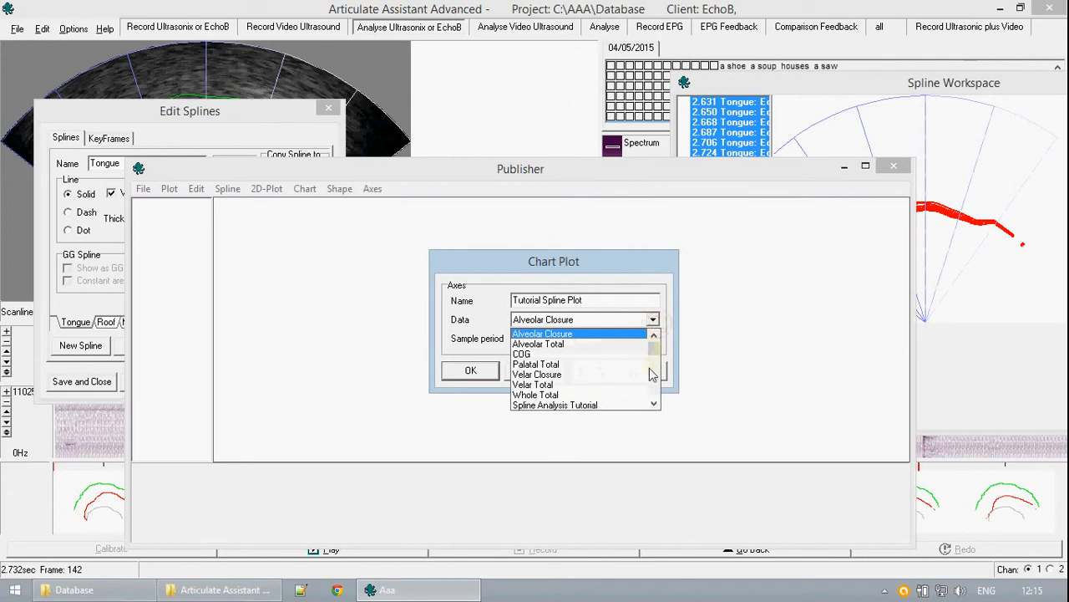
{"action": "left_click", "coordinate": [625, 405]}
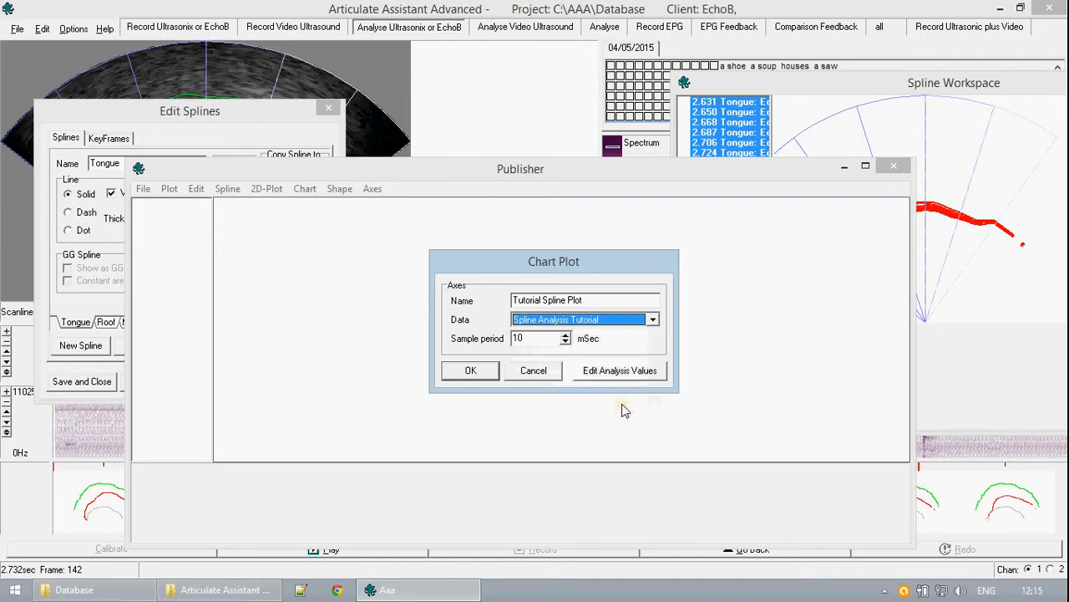
{"action": "left_click", "coordinate": [598, 304]}
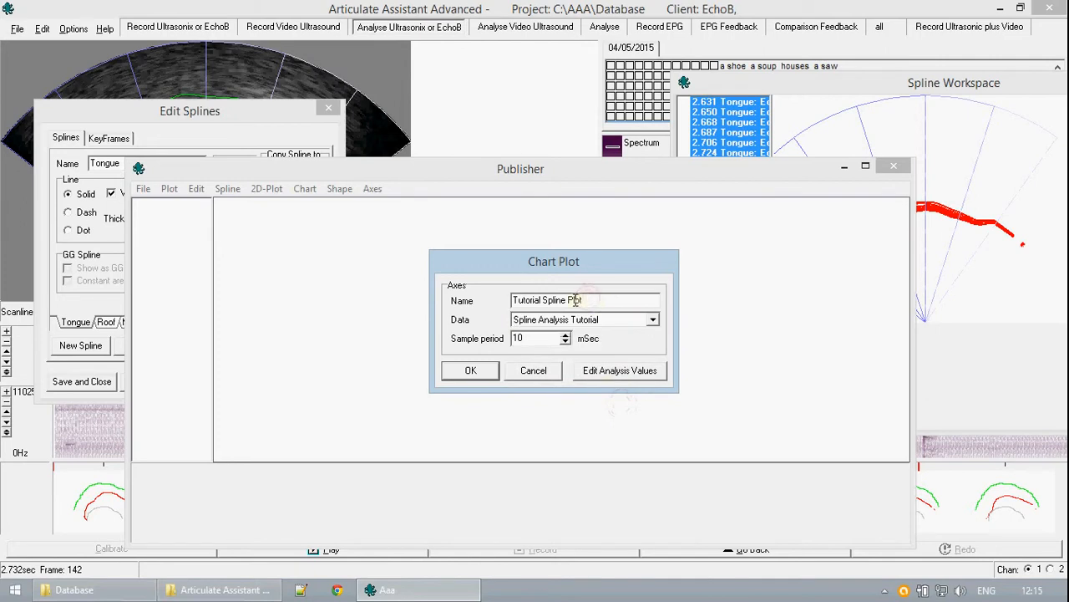
{"action": "left_click", "coordinate": [493, 378]}
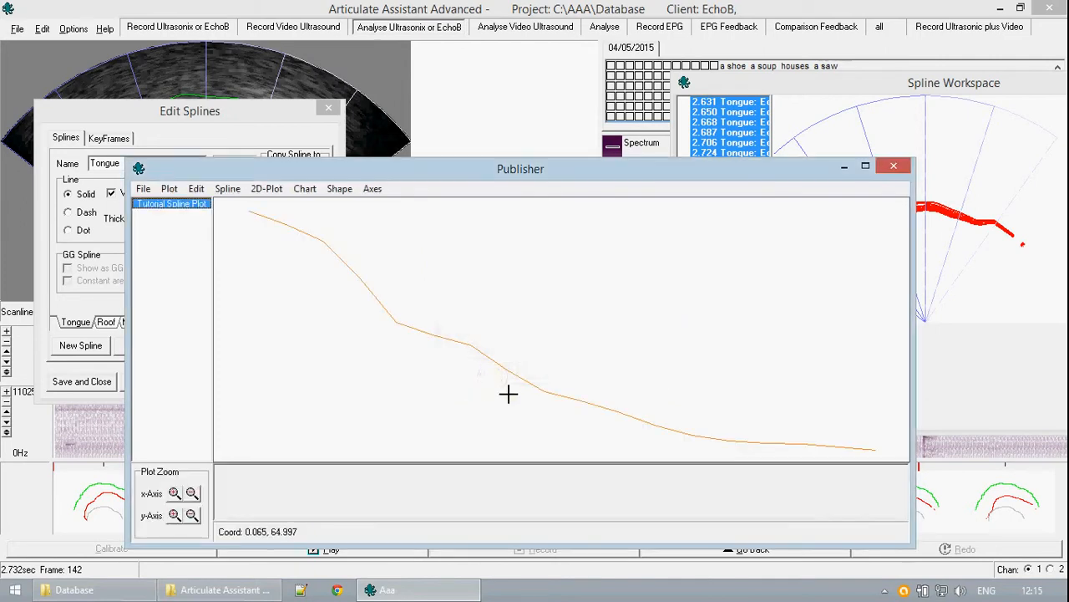
Step: Move the Publisher clear of the spline frames and create axes for the Tutorial Spline Plot
{"action": "left_click", "coordinate": [695, 168]}
{"action": "left_click_drag", "start_coordinate": [695, 168], "coordinate": [704, 98]}
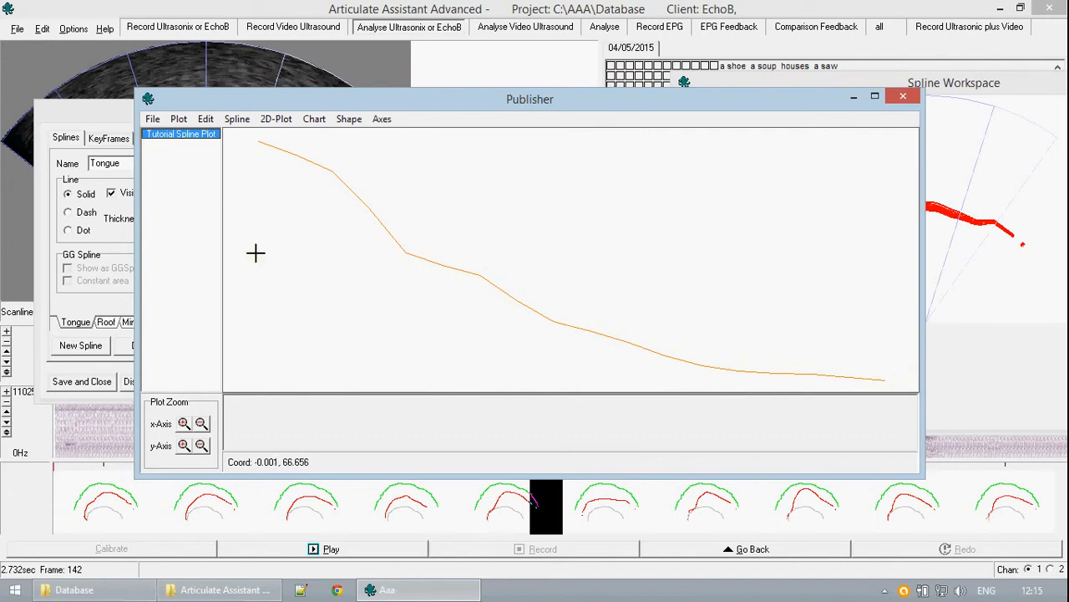
{"action": "left_click", "coordinate": [396, 121]}
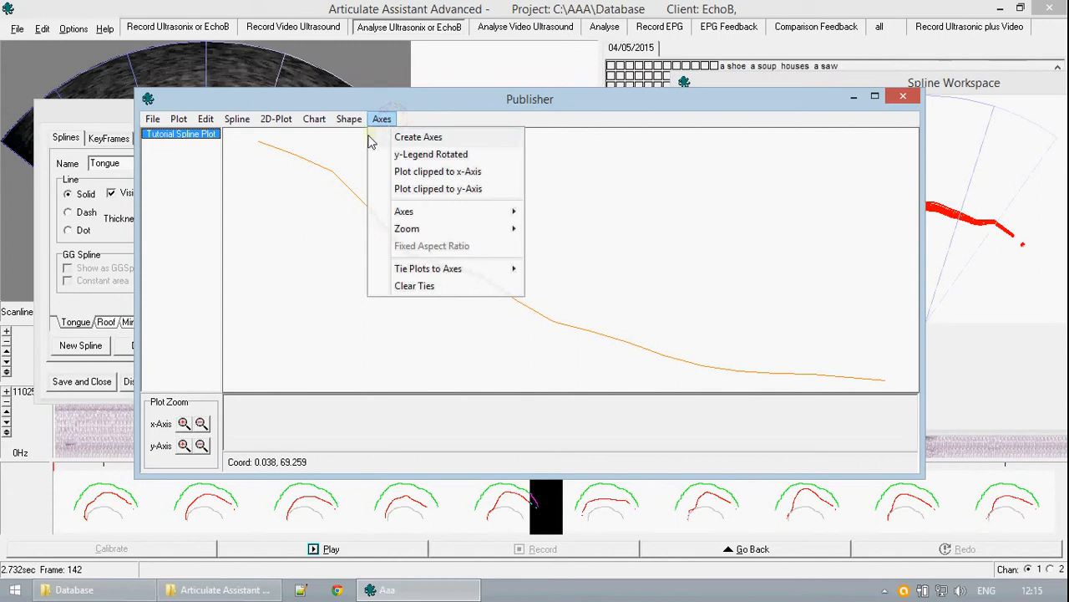
{"action": "mouse_move", "coordinate": [482, 230]}
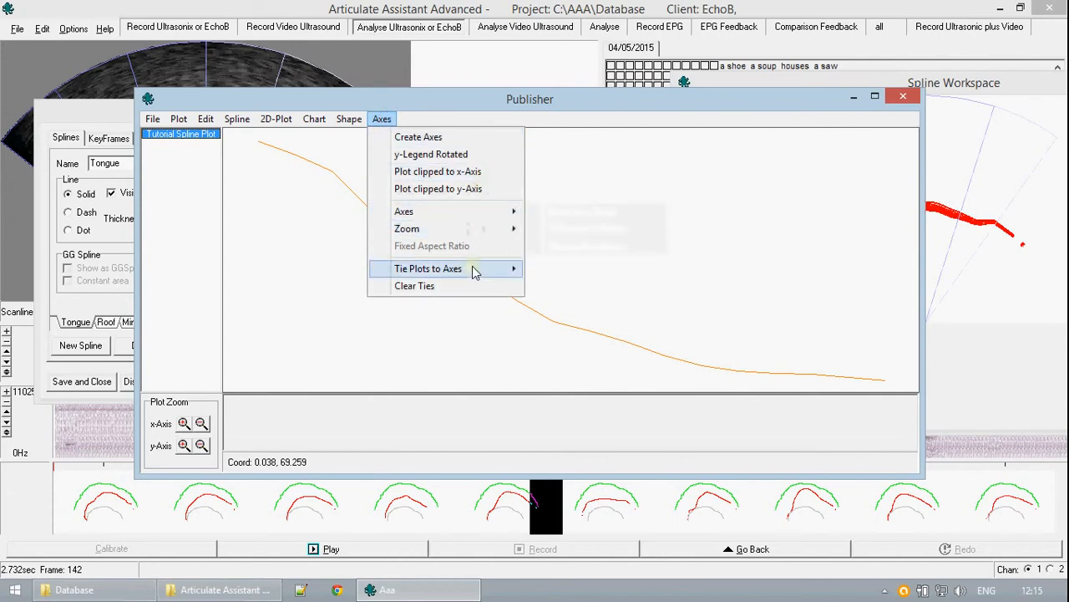
{"action": "mouse_move", "coordinate": [474, 273]}
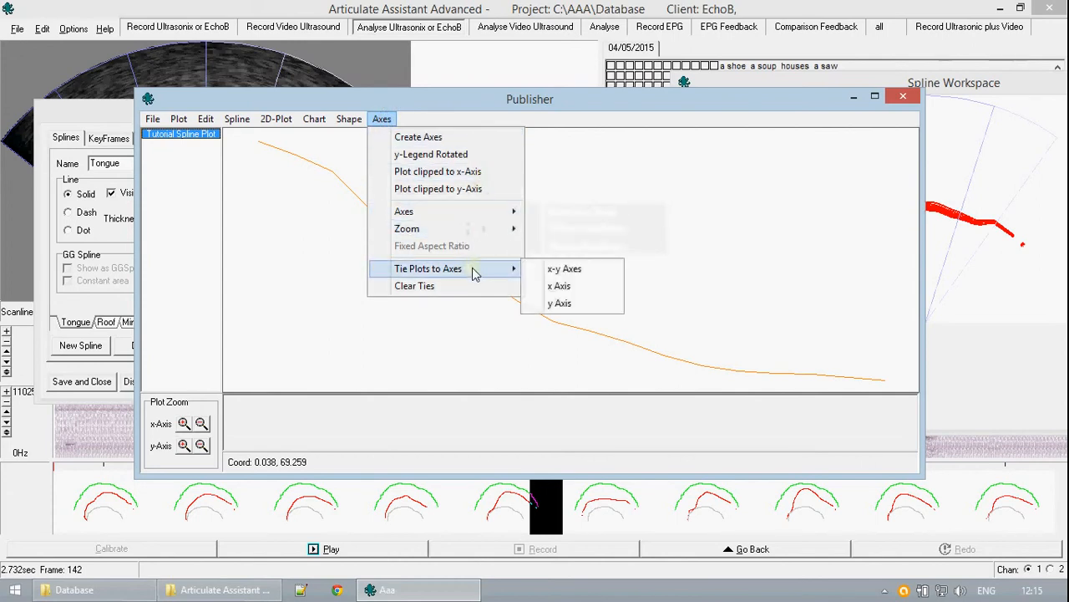
{"action": "left_click", "coordinate": [494, 138]}
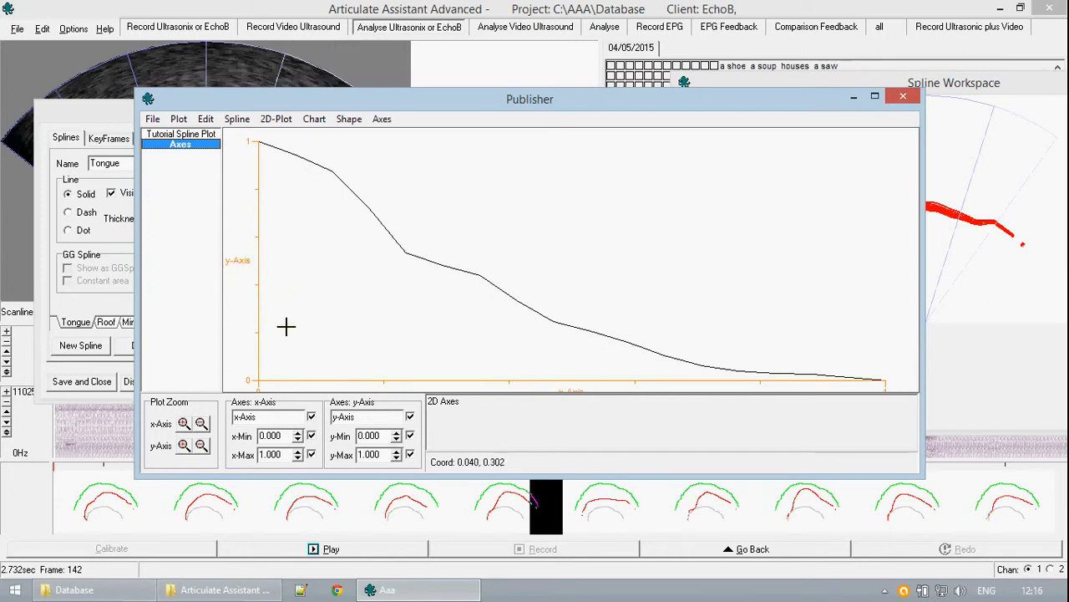
{"action": "double_click", "coordinate": [284, 436]}
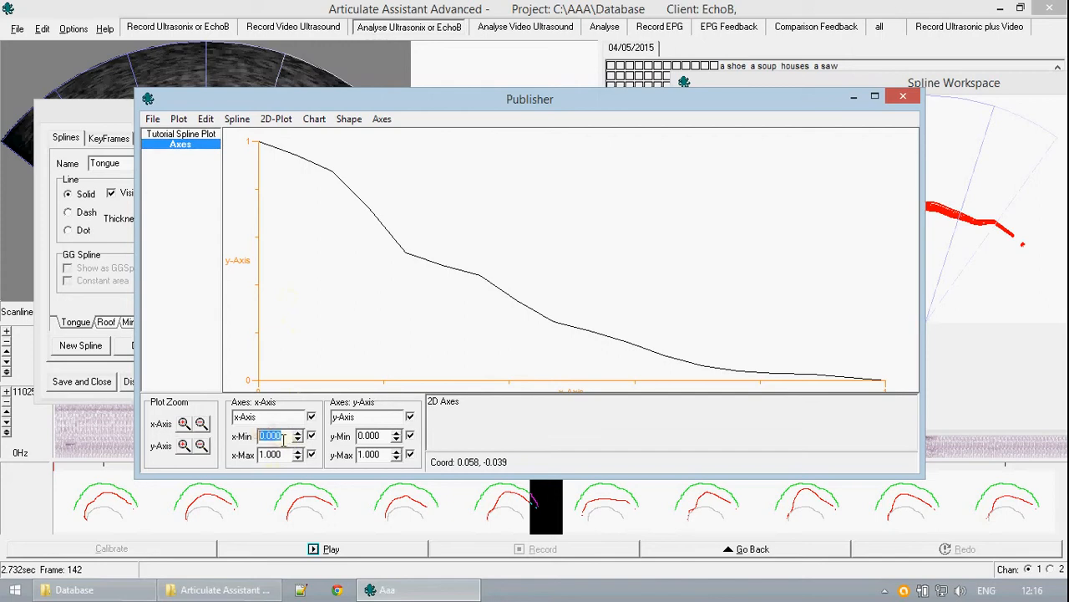
{"action": "left_click", "coordinate": [284, 439]}
{"action": "left_click_drag", "start_coordinate": [285, 456], "coordinate": [250, 459]}
{"action": "left_click", "coordinate": [286, 455]}
{"action": "double_click", "coordinate": [274, 413]}
{"action": "left_click", "coordinate": [264, 418]}
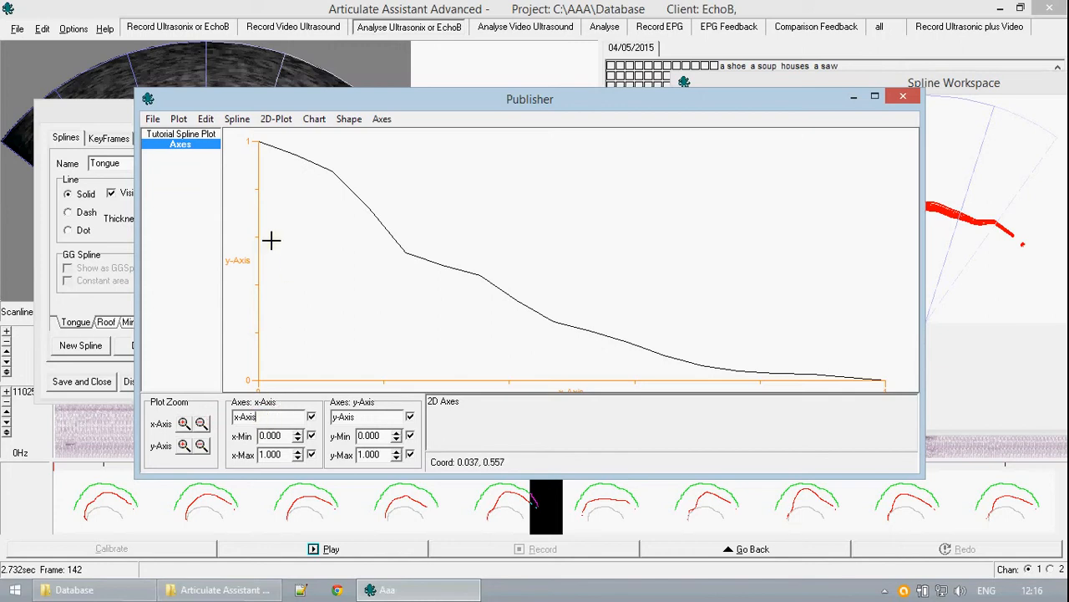
Step: Select Tutorial Spline Plot together with its axes and tie the plot to the axes
{"action": "left_click", "coordinate": [195, 137]}
{"action": "left_click", "coordinate": [197, 146]}
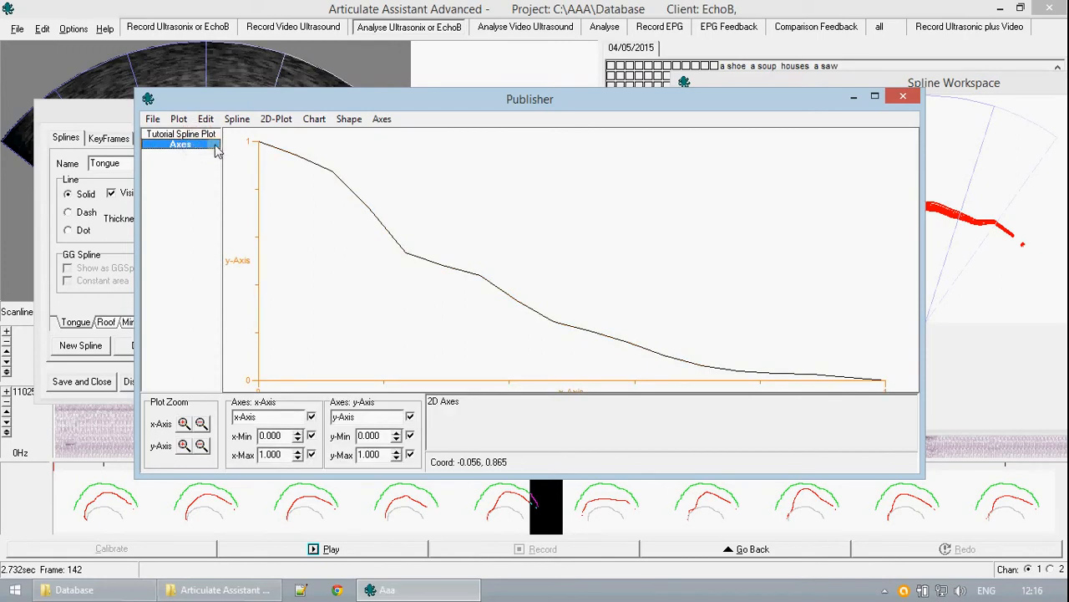
{"action": "left_click_drag", "start_coordinate": [215, 145], "coordinate": [214, 136]}
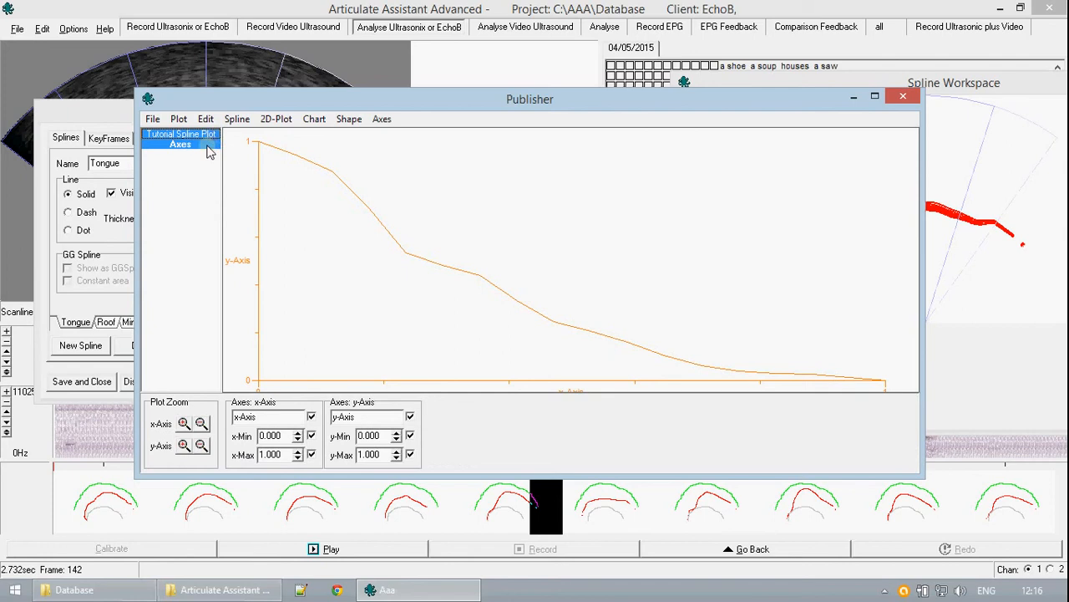
{"action": "left_click", "coordinate": [207, 146]}
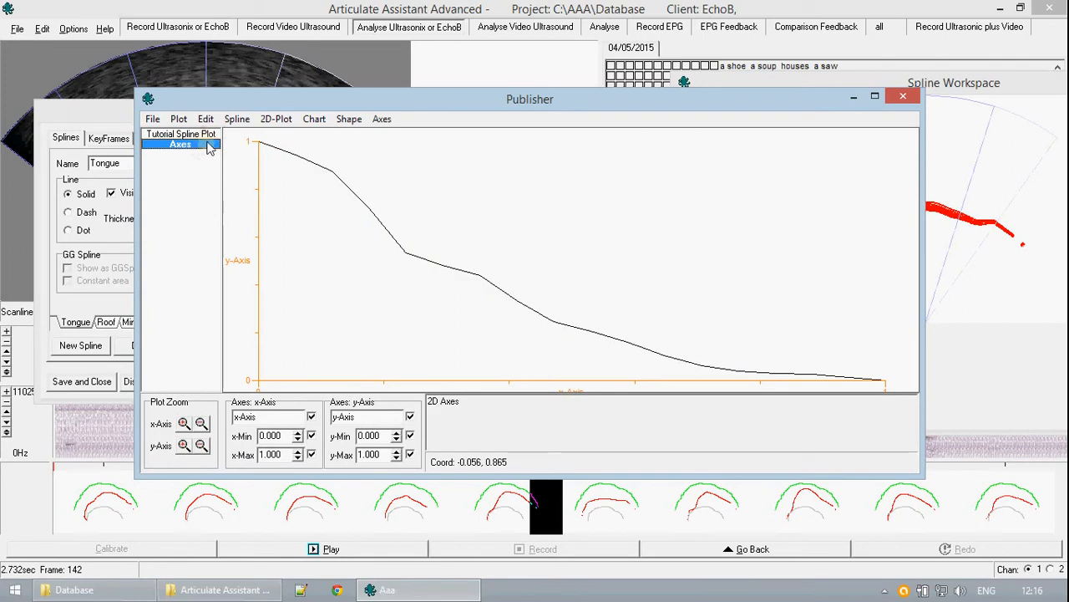
{"action": "left_click", "coordinate": [210, 136]}
{"action": "left_click", "coordinate": [208, 145]}
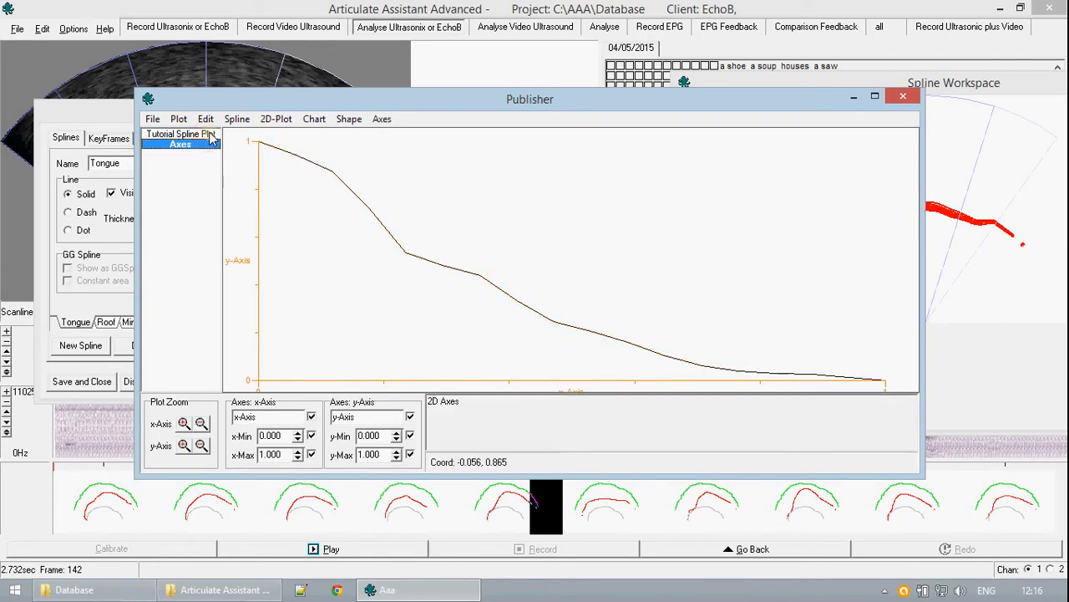
{"action": "left_click", "coordinate": [211, 136]}
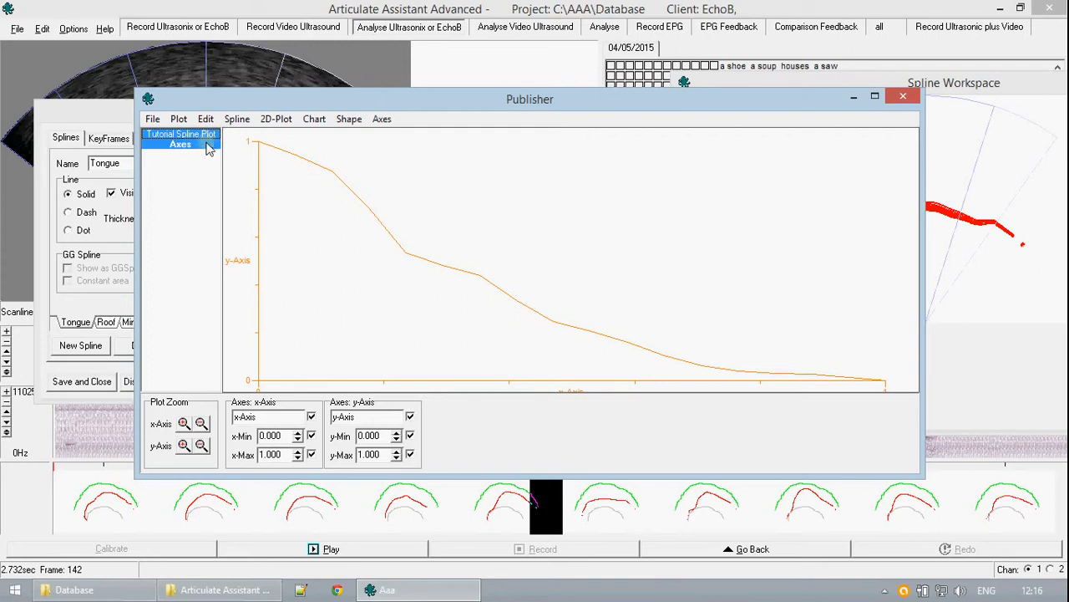
{"action": "left_click", "coordinate": [382, 118]}
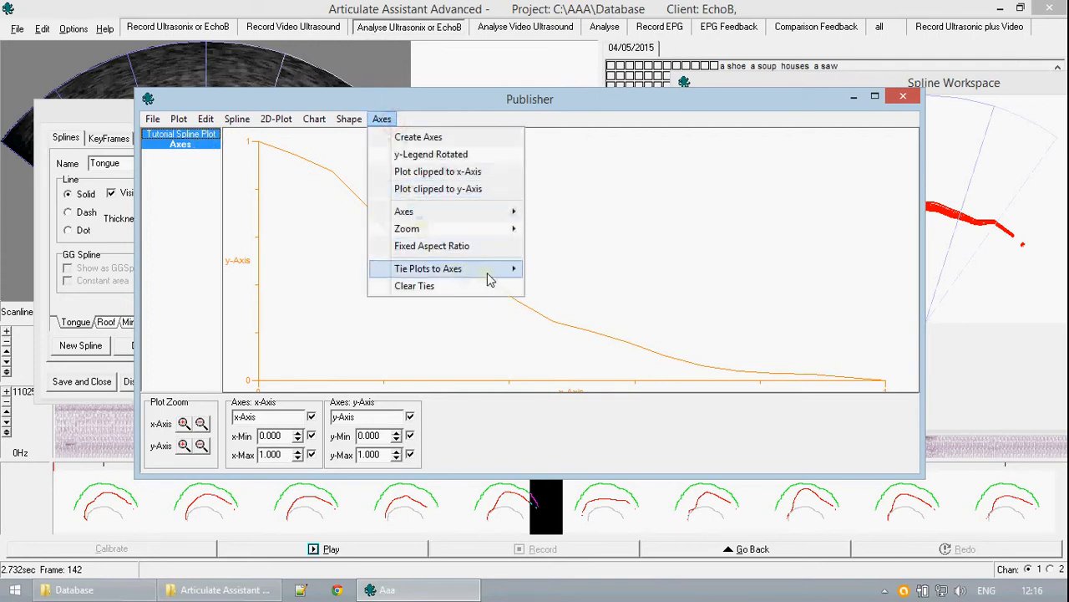
{"action": "mouse_move", "coordinate": [491, 280]}
{"action": "left_click", "coordinate": [612, 279]}
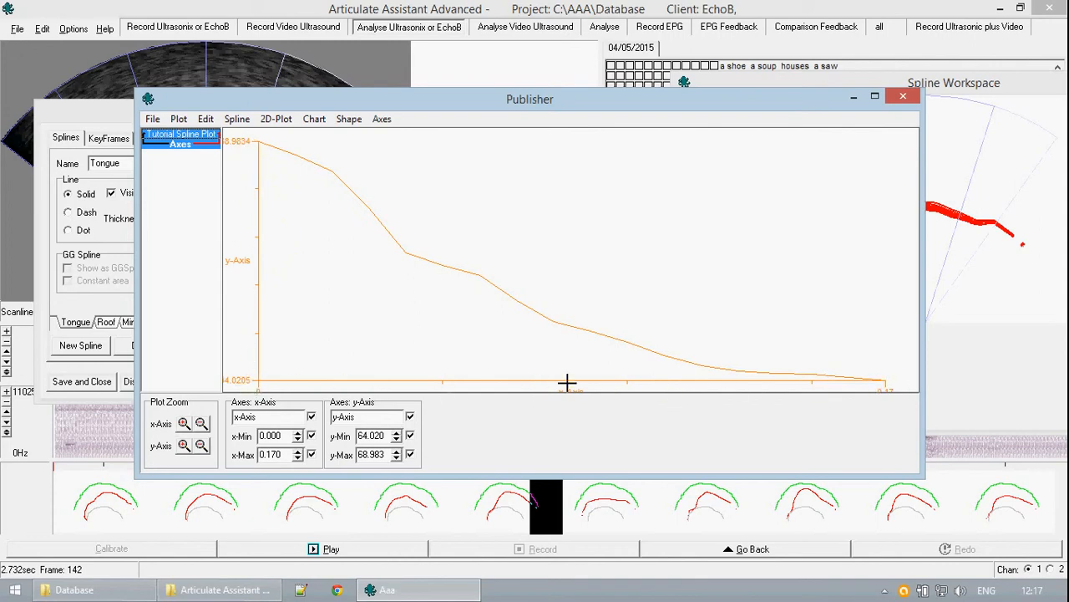
Step: Enlarge the Publisher window to fit the whole chart, uncover the Spline Workspace for a look, and bring the chart back into view
{"action": "left_click_drag", "start_coordinate": [433, 112], "coordinate": [338, 47]}
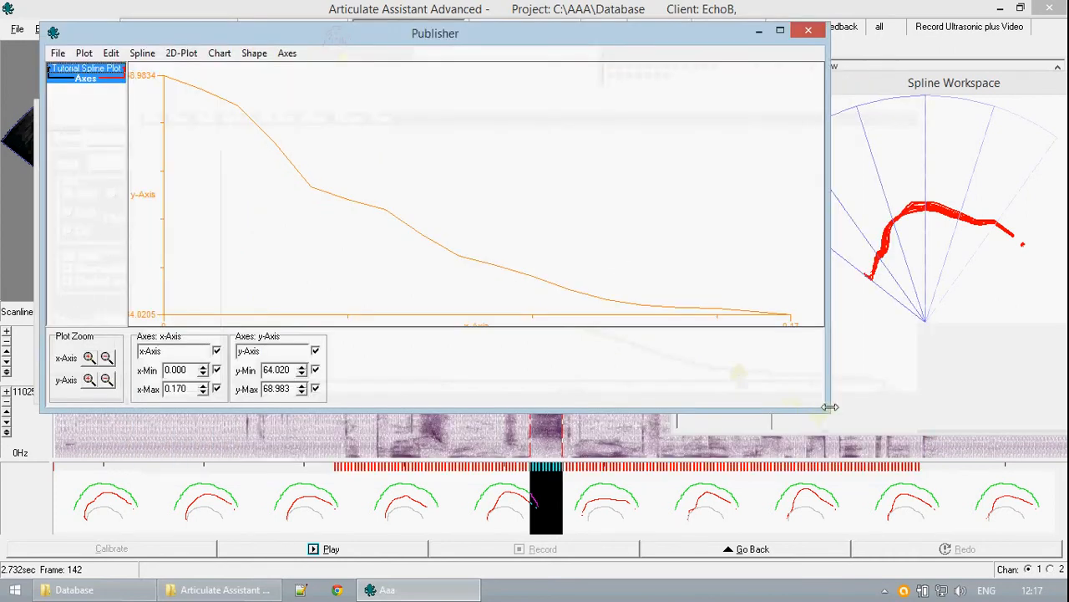
{"action": "left_click_drag", "start_coordinate": [823, 410], "coordinate": [1007, 552]}
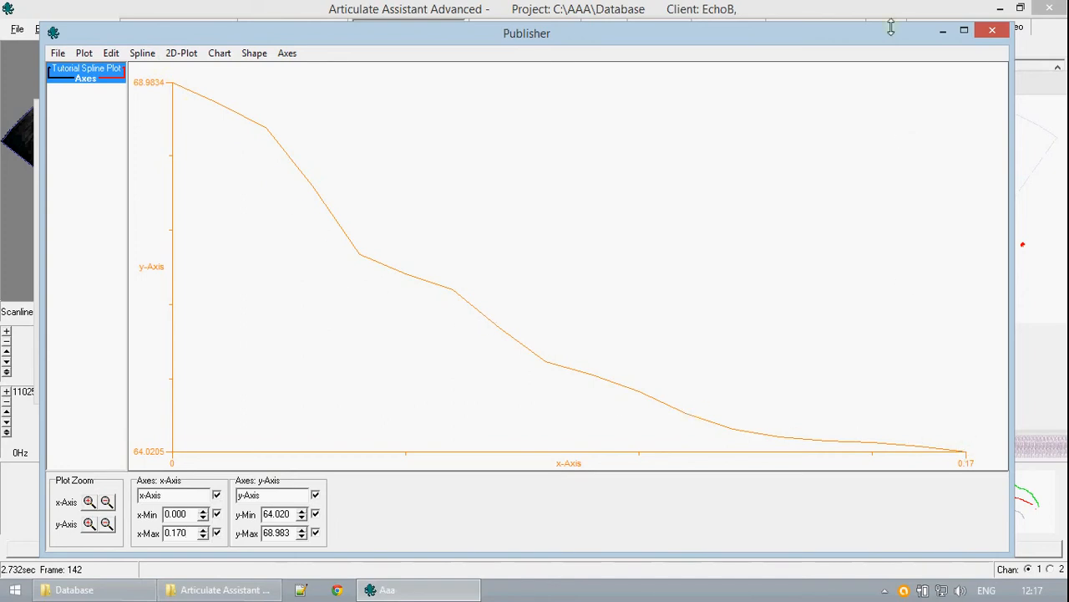
{"action": "left_click_drag", "start_coordinate": [889, 33], "coordinate": [535, 123]}
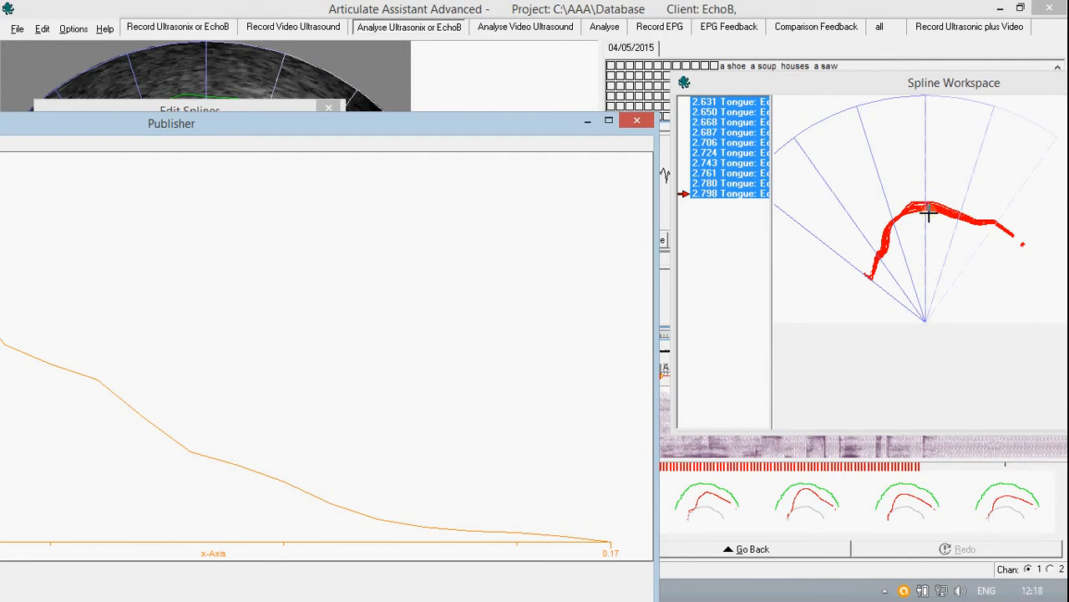
{"action": "left_click_drag", "start_coordinate": [487, 133], "coordinate": [778, 44]}
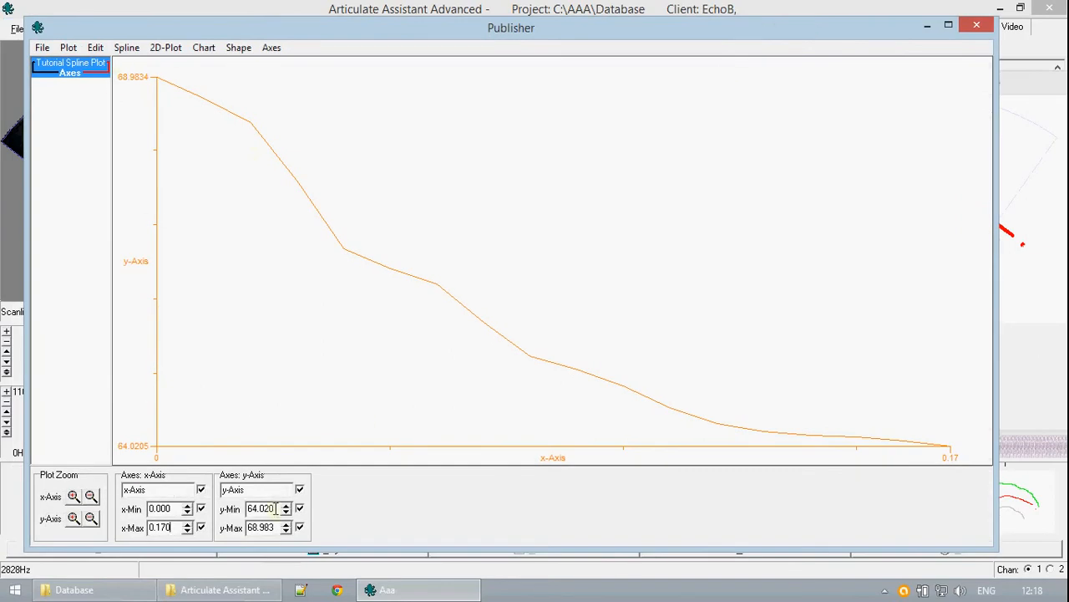
Step: Try a y-axis minimum of 0 for the chart and undo the change
{"action": "left_click_drag", "start_coordinate": [275, 508], "coordinate": [244, 509]}
{"action": "type", "text": "0"}
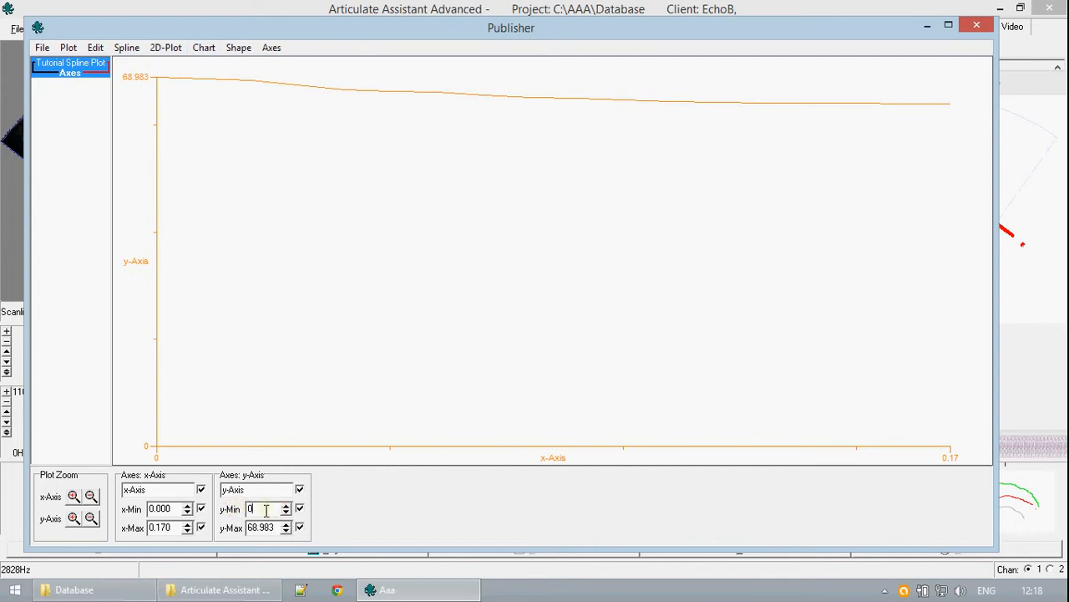
{"action": "key", "text": "ctrl+z"}
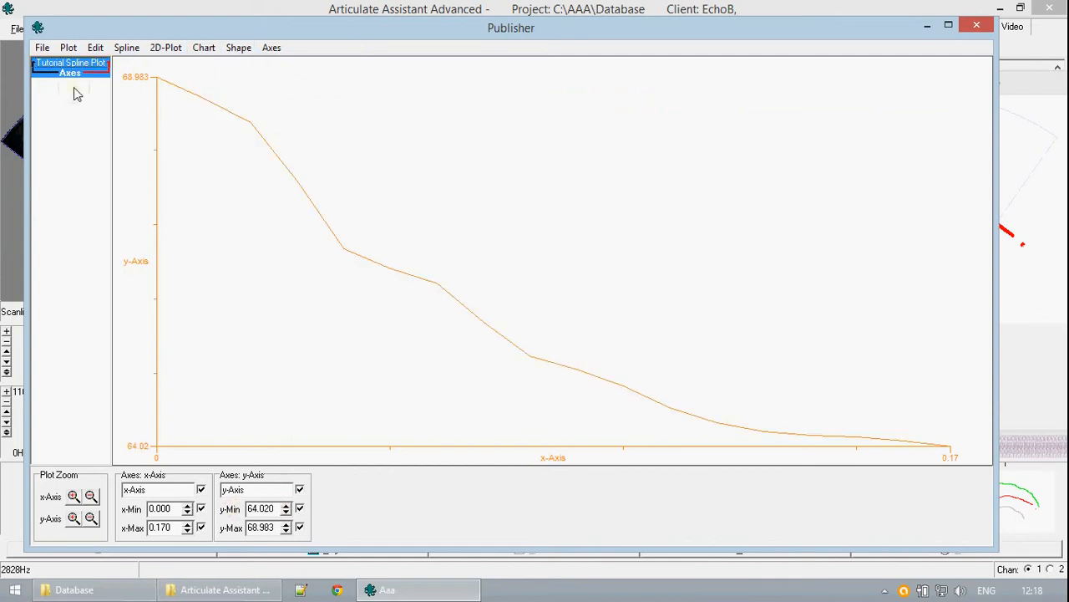
Step: Select only the axes of the Tutorial Spline Plot and rename them Tut Axis
{"action": "left_click", "coordinate": [75, 73]}
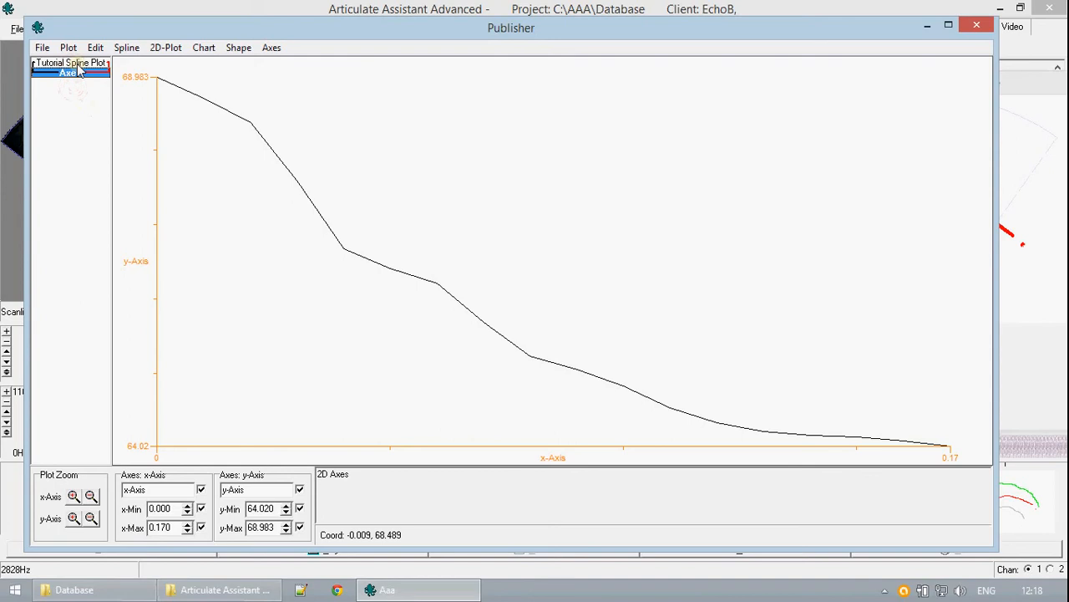
{"action": "left_click", "coordinate": [77, 64]}
{"action": "left_click", "coordinate": [85, 77]}
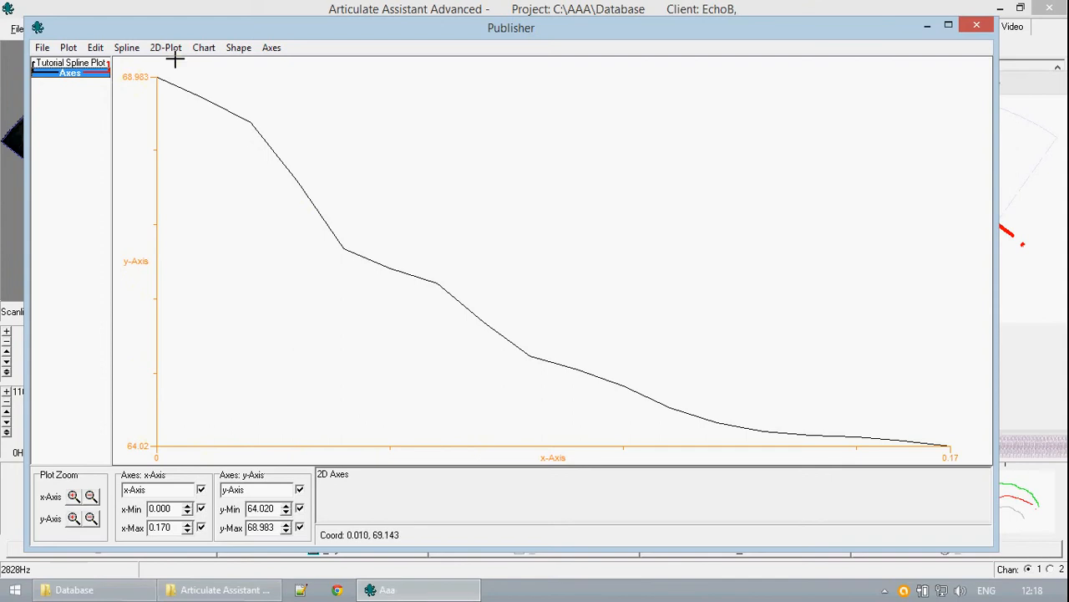
{"action": "left_click", "coordinate": [65, 48]}
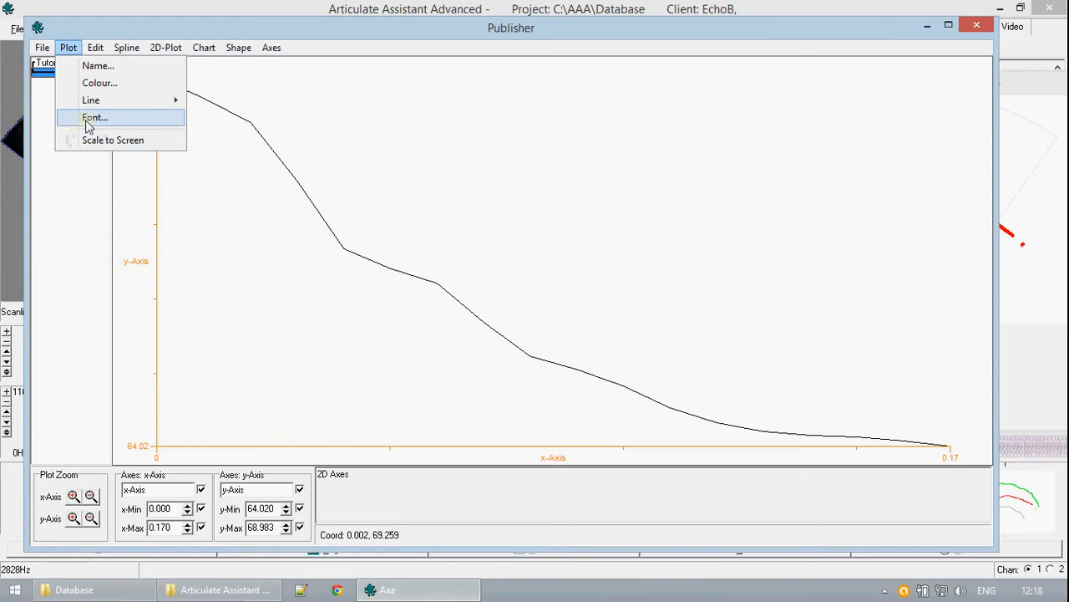
{"action": "left_click", "coordinate": [133, 70]}
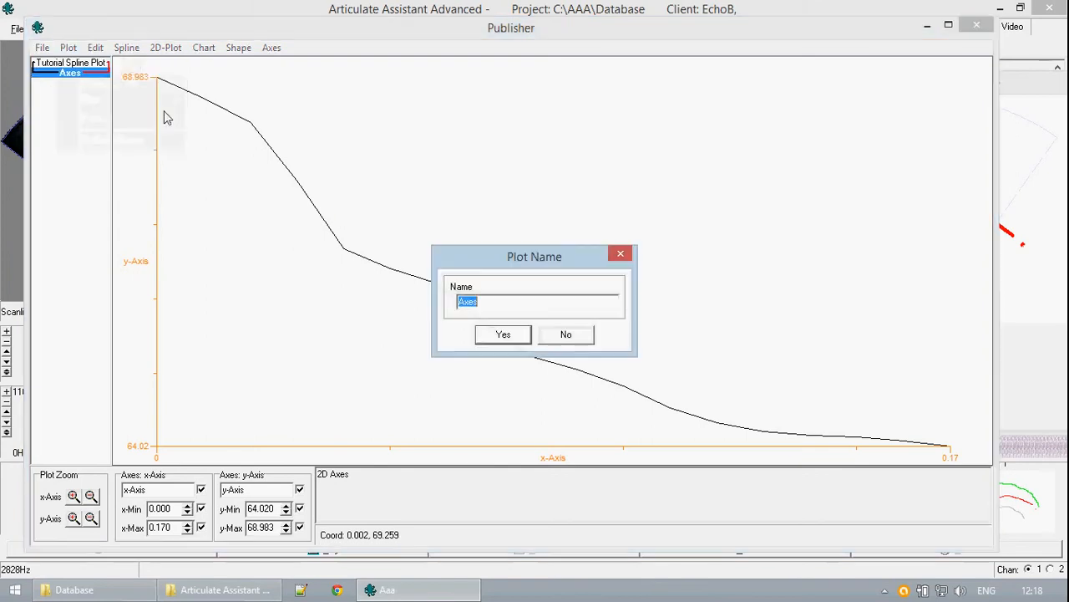
{"action": "type", "text": "Axi"}
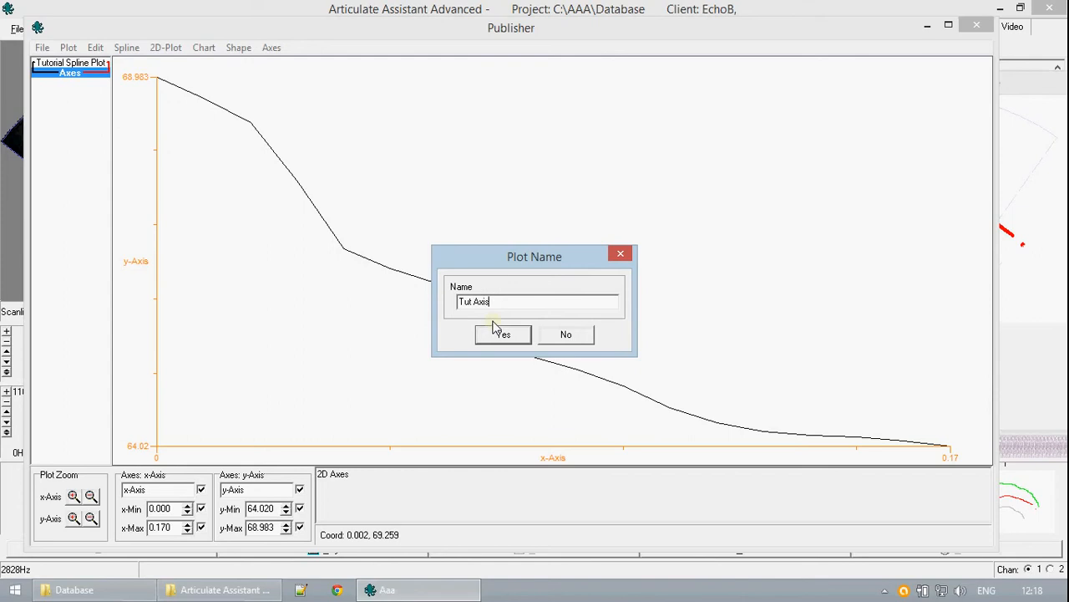
{"action": "left_click", "coordinate": [494, 327]}
Step: Create a frame rectangle shape with the text Tut Frame, using physical x and y coordinates
{"action": "left_click", "coordinate": [68, 48]}
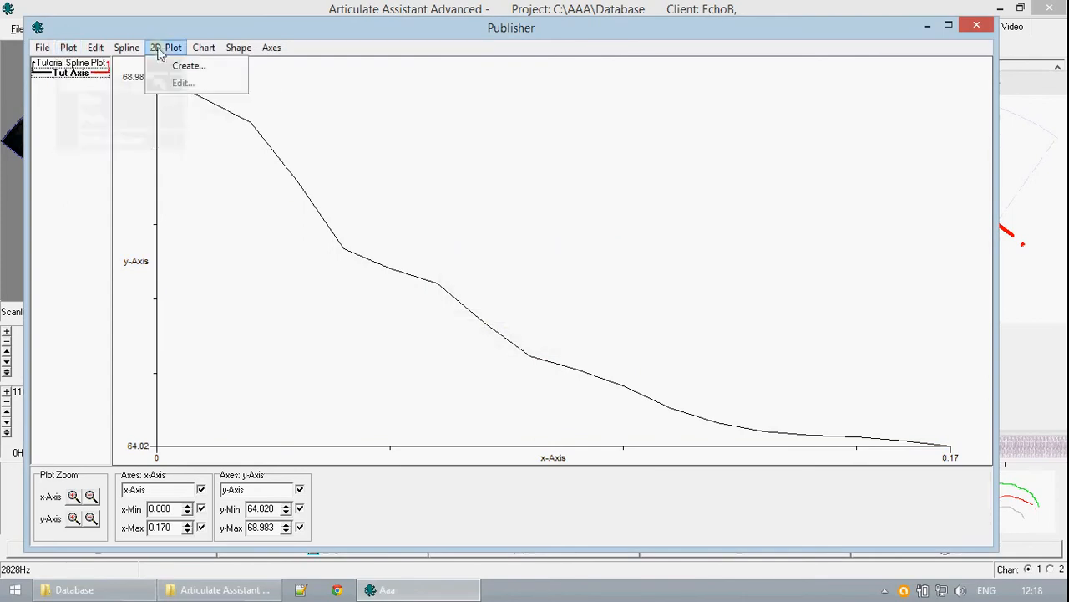
{"action": "mouse_move", "coordinate": [237, 51]}
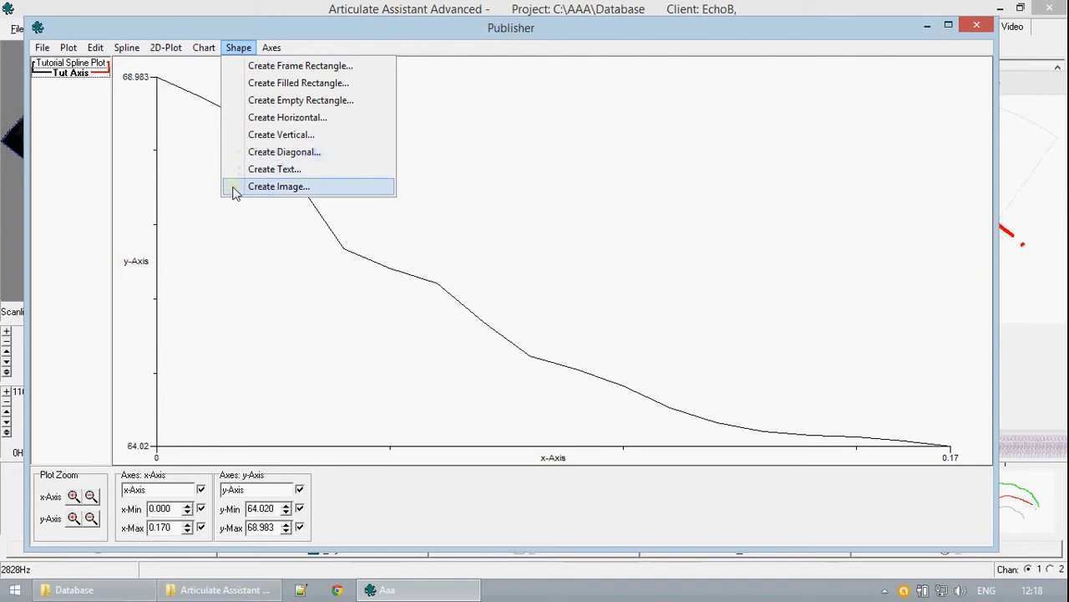
{"action": "left_click", "coordinate": [355, 67]}
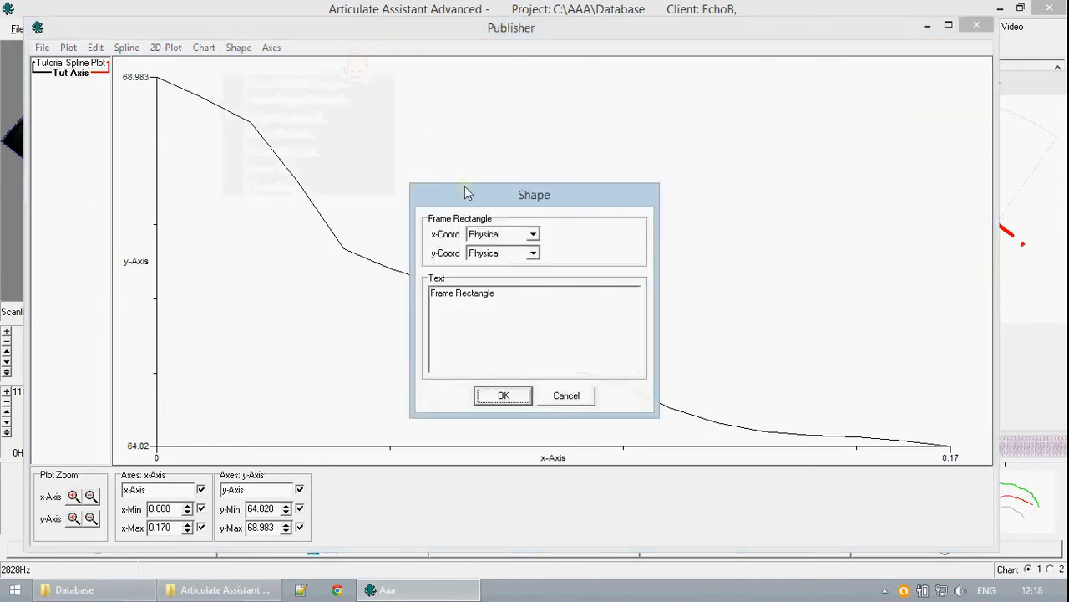
{"action": "left_click_drag", "start_coordinate": [544, 302], "coordinate": [428, 294]}
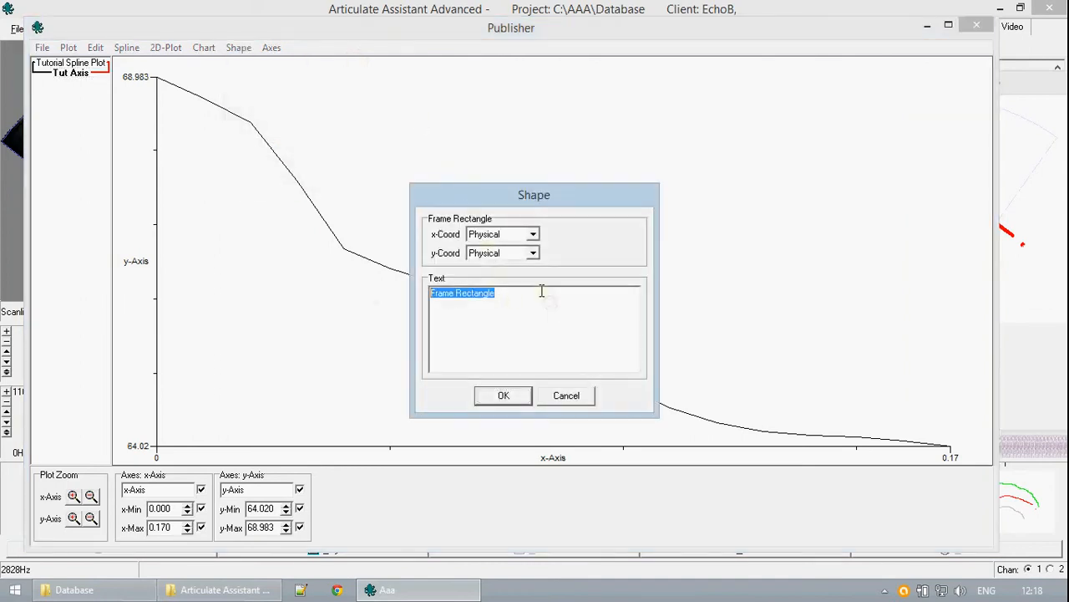
{"action": "type", "text": "Tut Frame"}
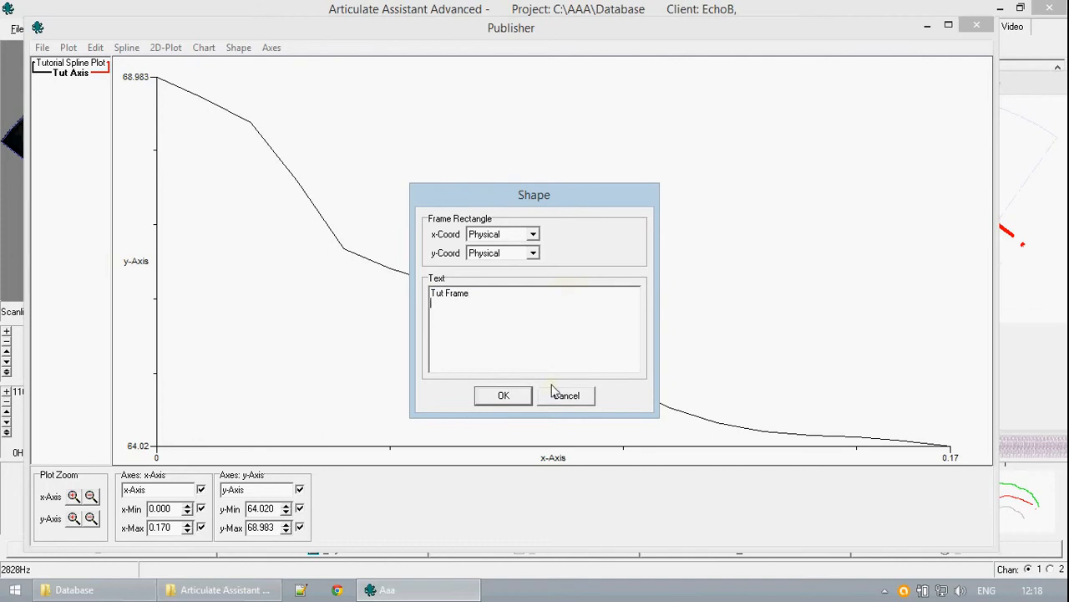
{"action": "left_click", "coordinate": [504, 396]}
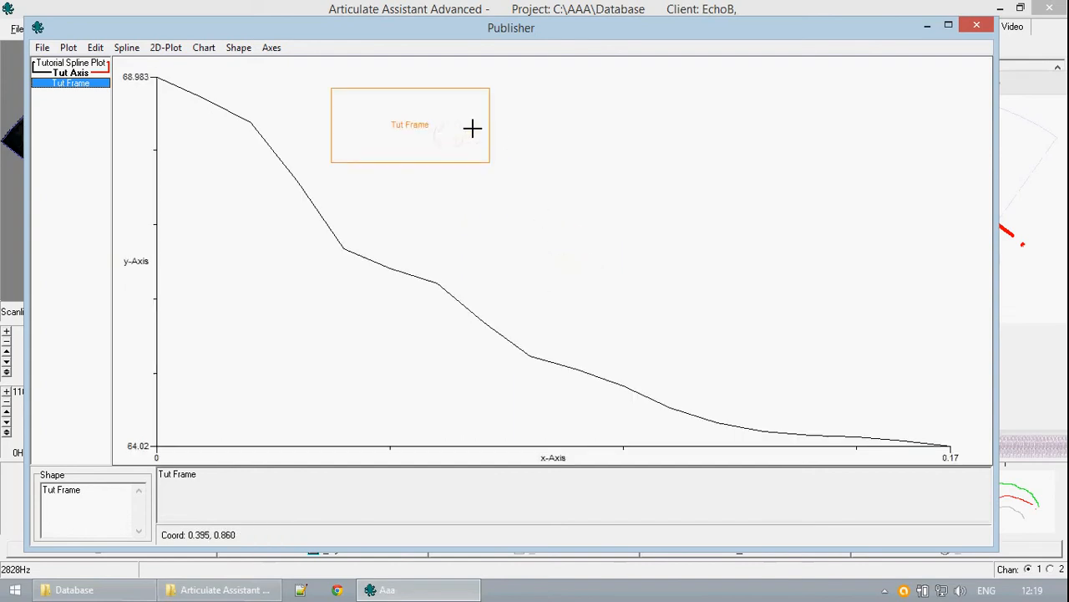
Step: Stretch Tut Frame across the middle of the chart and delete the shape
{"action": "left_click_drag", "start_coordinate": [490, 125], "coordinate": [759, 333]}
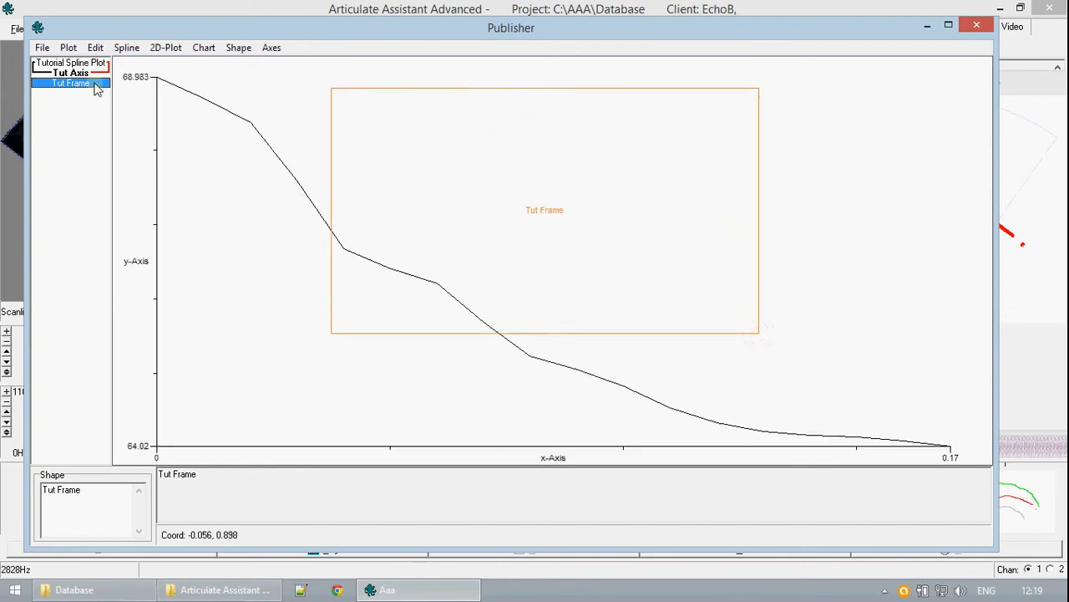
{"action": "left_click", "coordinate": [557, 217]}
{"action": "right_click", "coordinate": [92, 83]}
{"action": "left_click", "coordinate": [100, 126]}
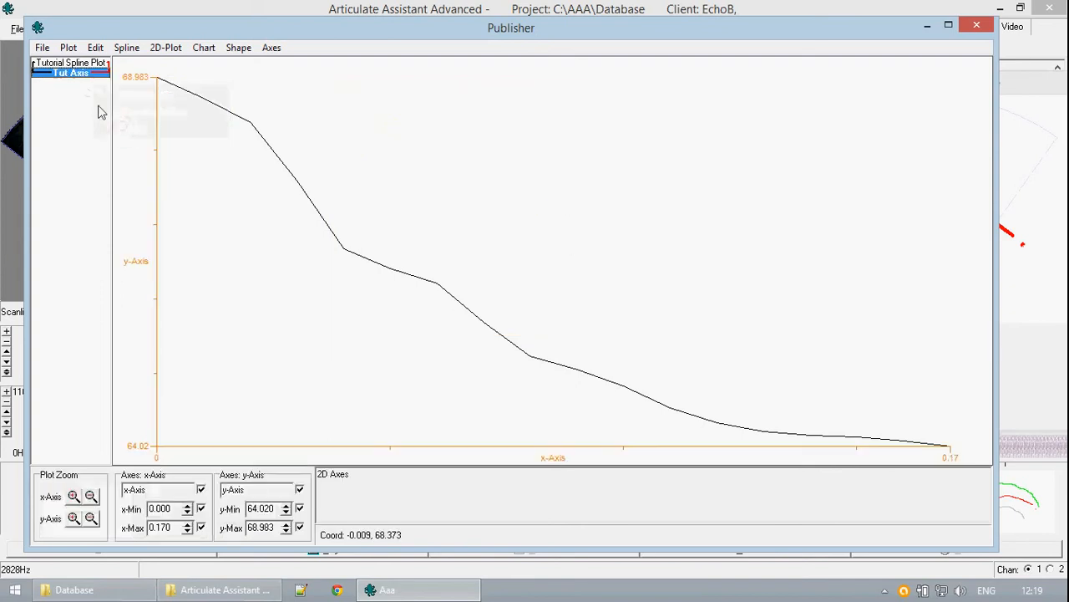
Step: Create a filled rectangle with the default text and physical coordinates, and place it over the middle of the spline curve
{"action": "left_click", "coordinate": [238, 48]}
{"action": "left_click", "coordinate": [261, 81]}
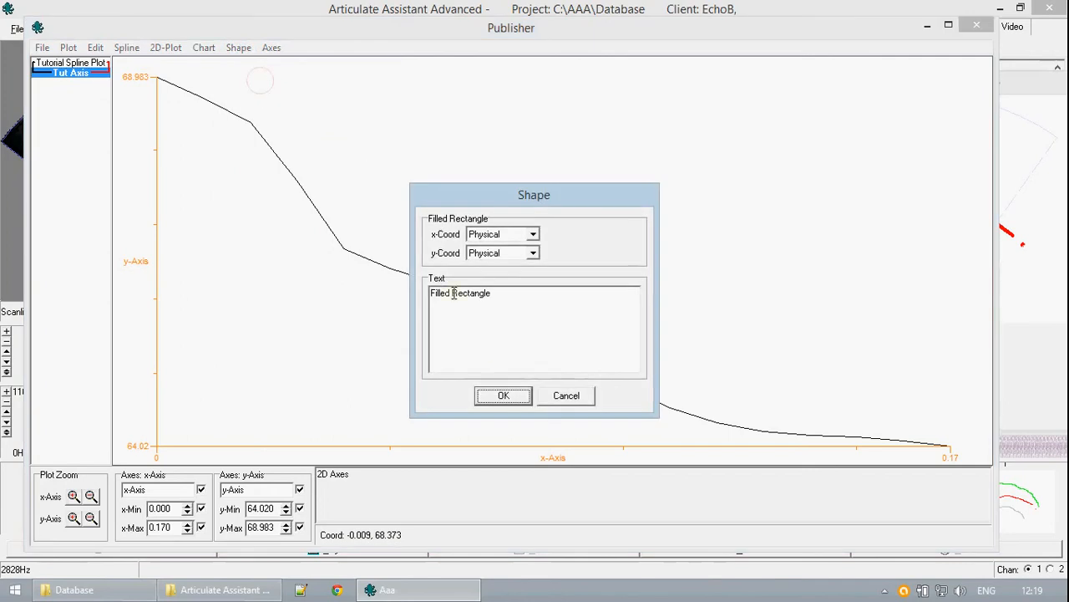
{"action": "left_click", "coordinate": [503, 396]}
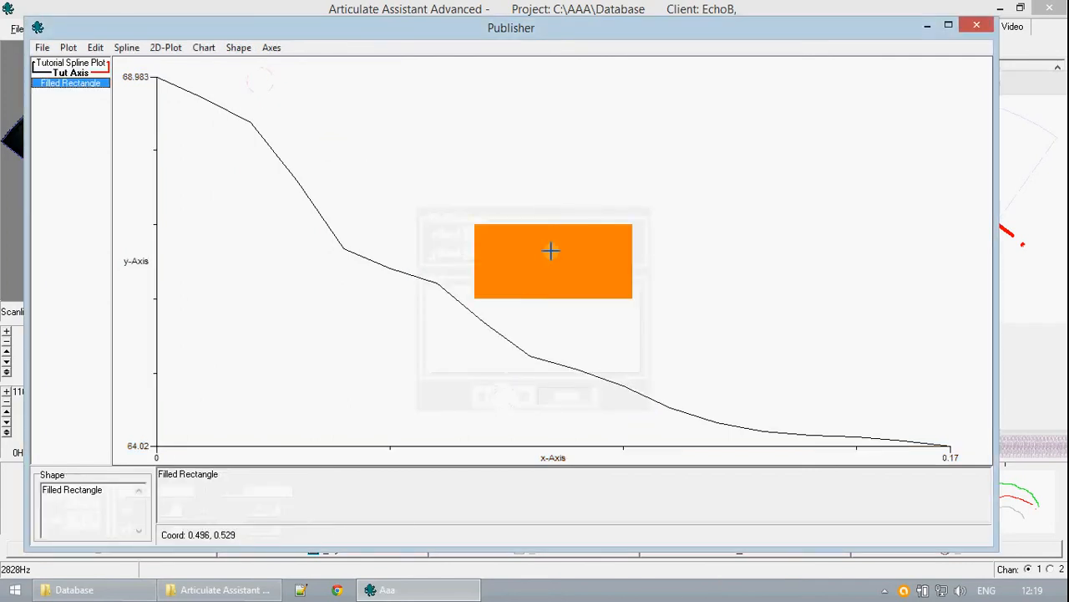
{"action": "left_click_drag", "start_coordinate": [550, 251], "coordinate": [425, 272]}
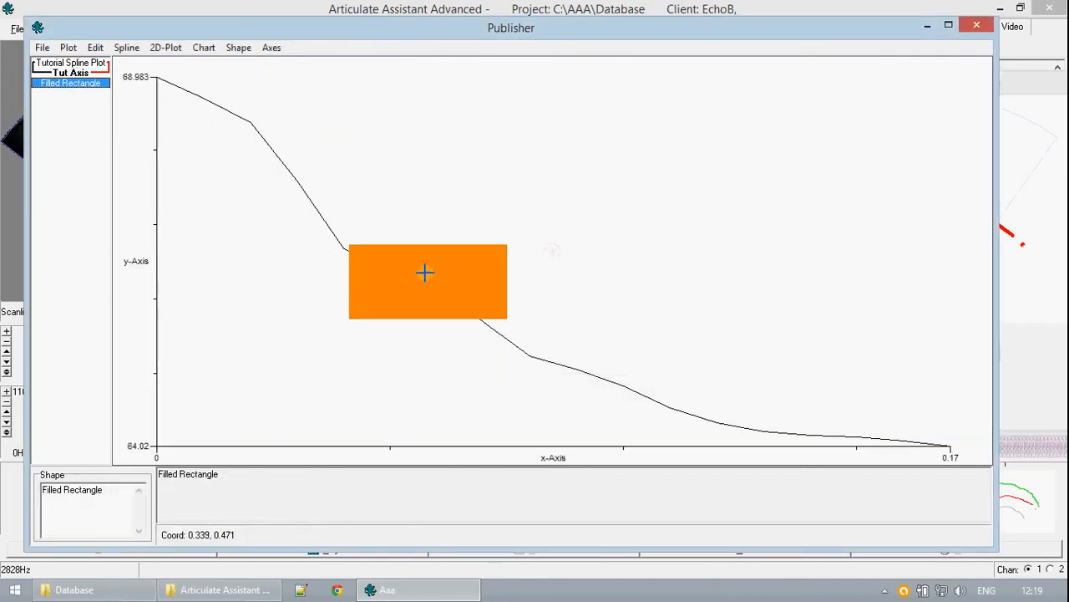
Step: Select Tutorial Spline Plot and move it to the top of the plot order
{"action": "left_click", "coordinate": [75, 73]}
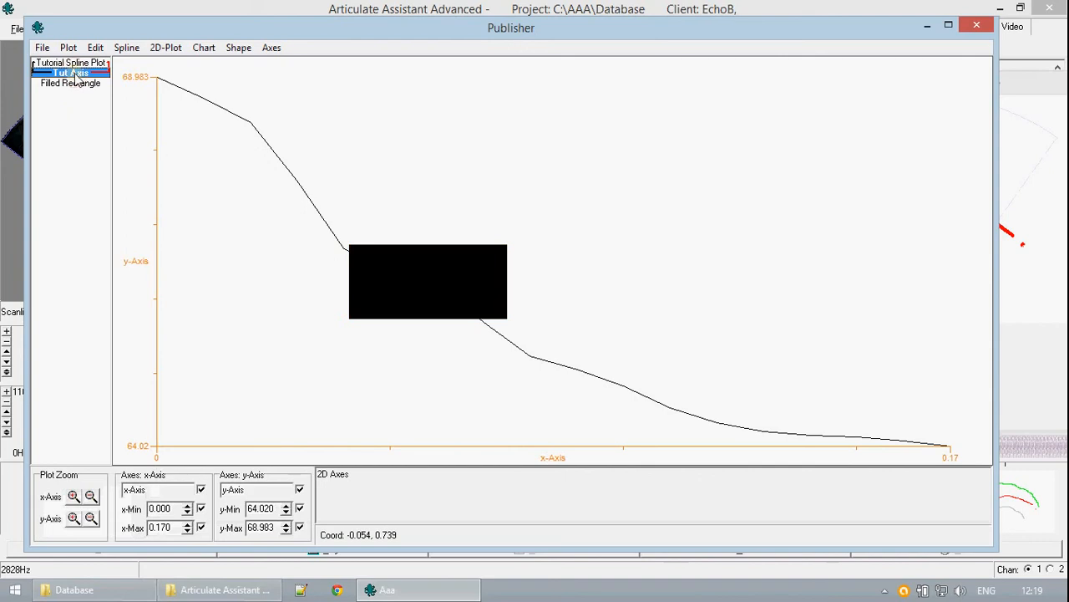
{"action": "left_click", "coordinate": [73, 62]}
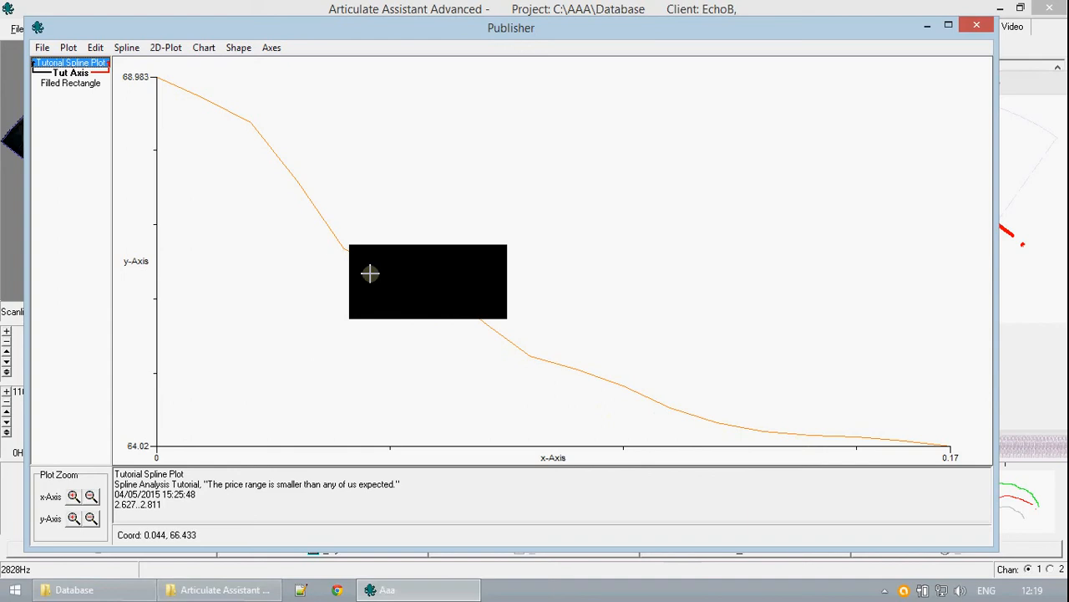
{"action": "right_click", "coordinate": [86, 66]}
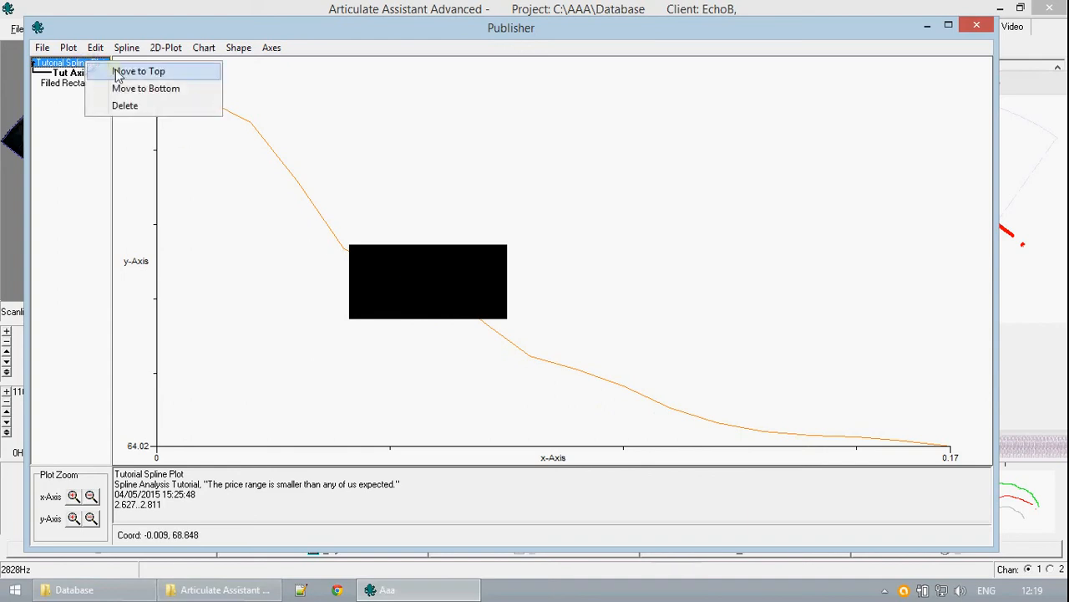
{"action": "left_click", "coordinate": [183, 73]}
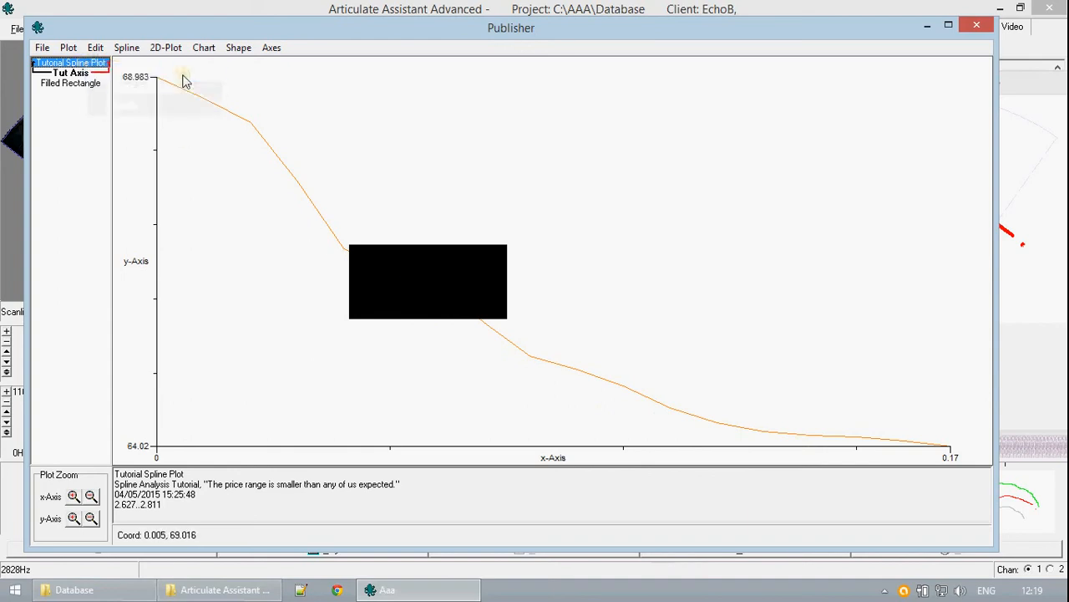
Step: Move Tutorial Spline Plot to the bottom of the plot order and delete the filled rectangle
{"action": "right_click", "coordinate": [100, 63]}
{"action": "left_click", "coordinate": [138, 87]}
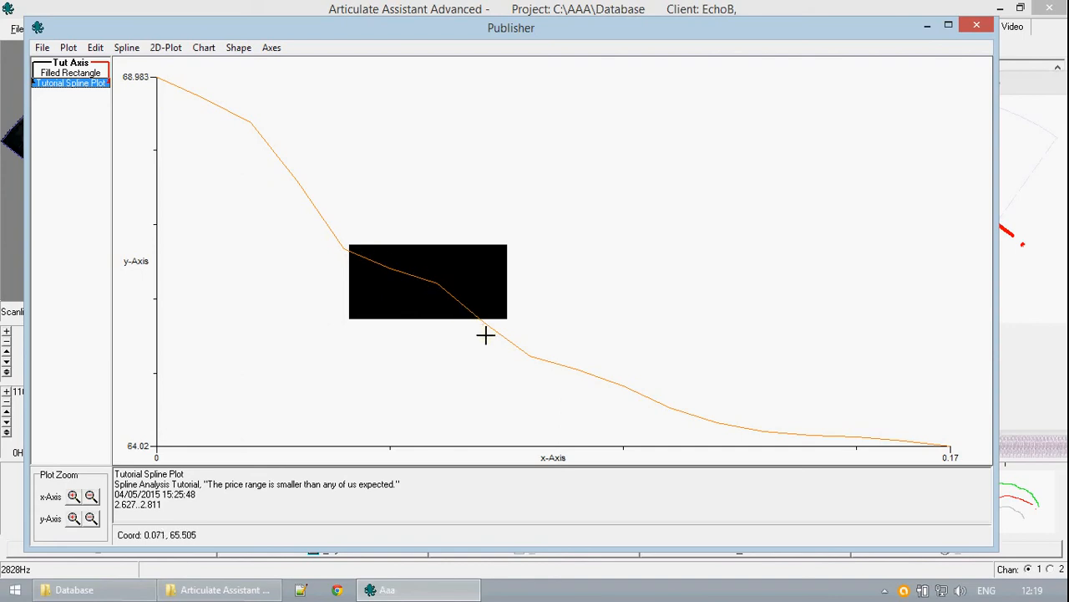
{"action": "right_click", "coordinate": [86, 75]}
{"action": "left_click", "coordinate": [73, 73]}
{"action": "right_click", "coordinate": [75, 73]}
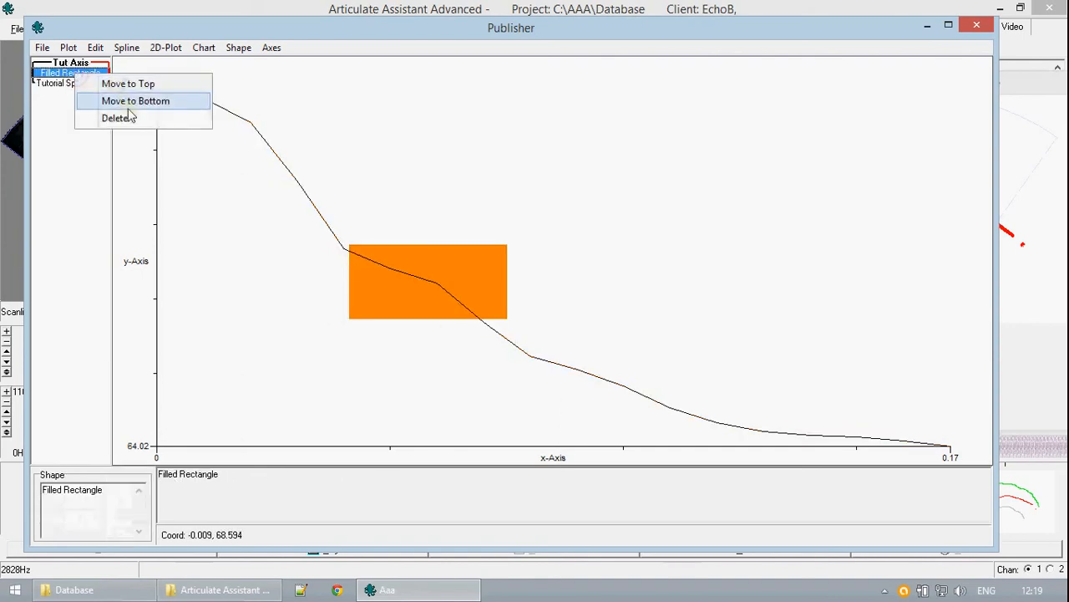
{"action": "left_click", "coordinate": [114, 118]}
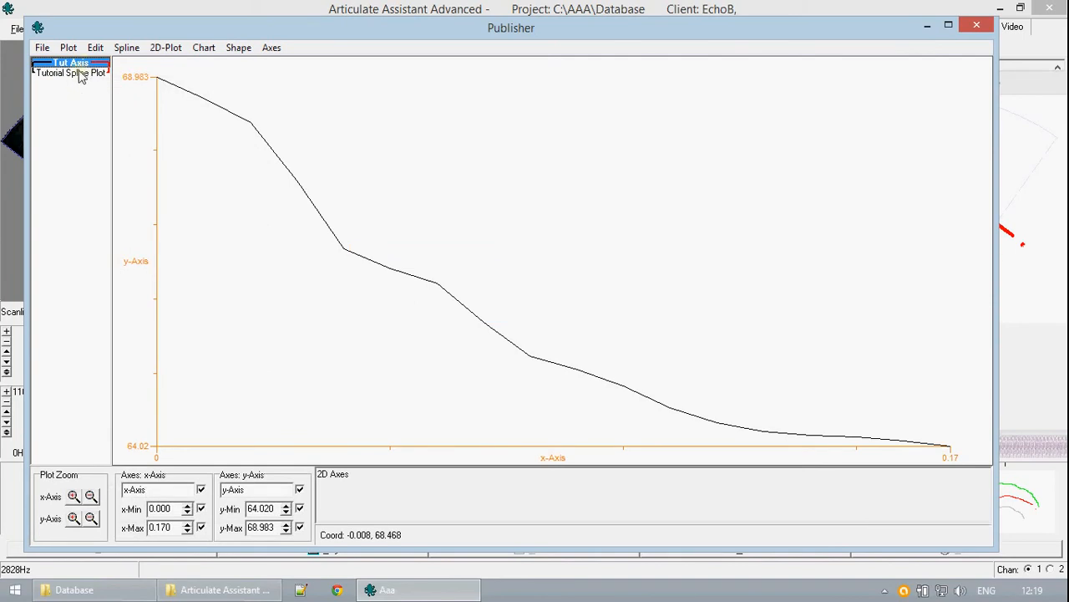
Step: Select Tutorial Spline Plot and resize the Publisher window, narrowing it to under half the screen and widening it to almost full screen width
{"action": "left_click", "coordinate": [63, 73]}
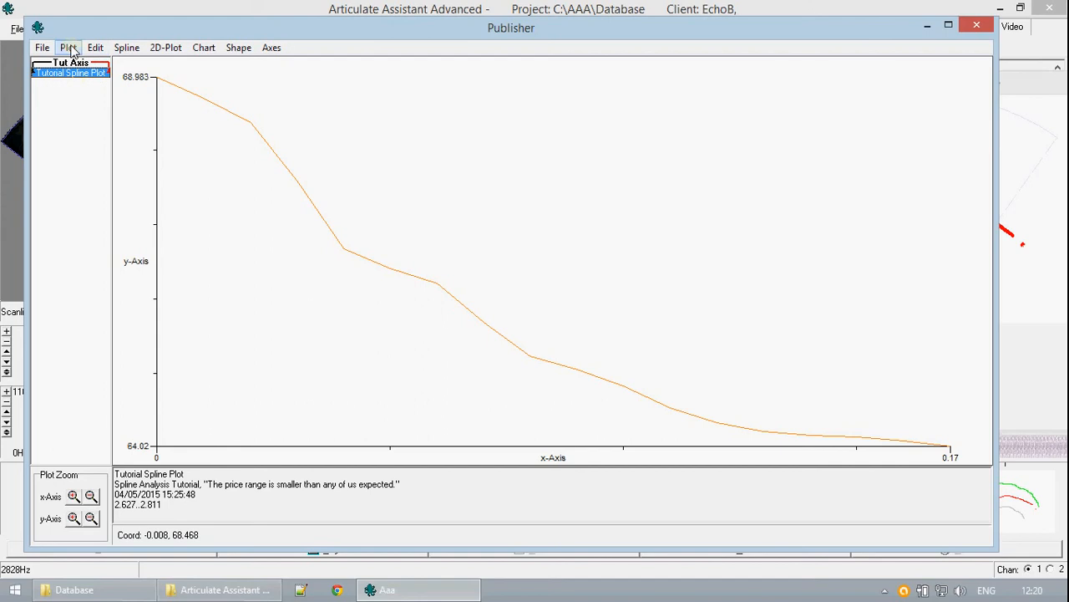
{"action": "left_click", "coordinate": [44, 48]}
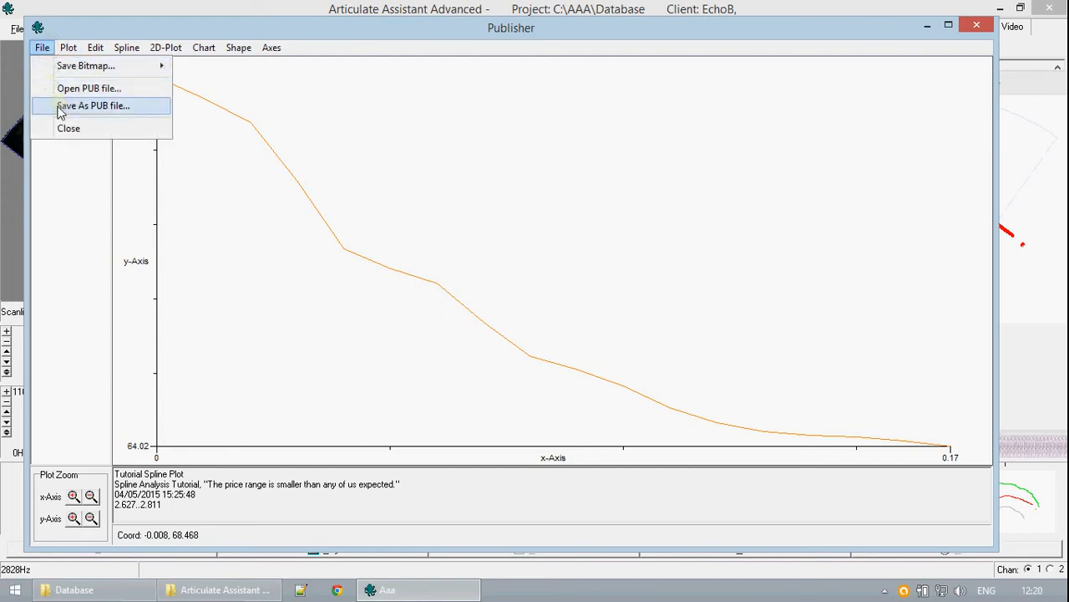
{"action": "left_click", "coordinate": [370, 43]}
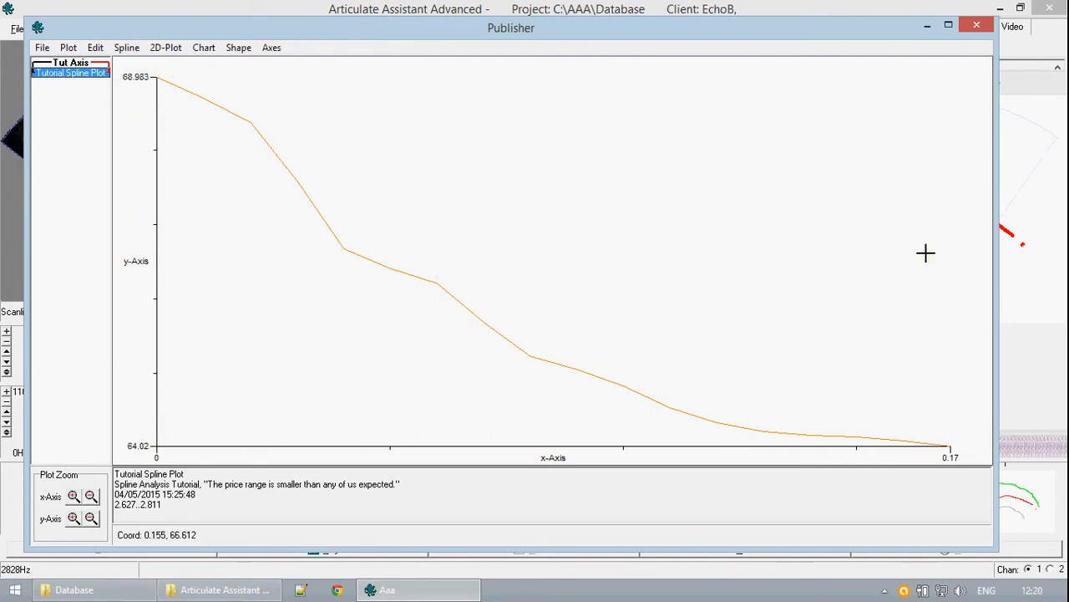
{"action": "left_click_drag", "start_coordinate": [999, 242], "coordinate": [429, 234]}
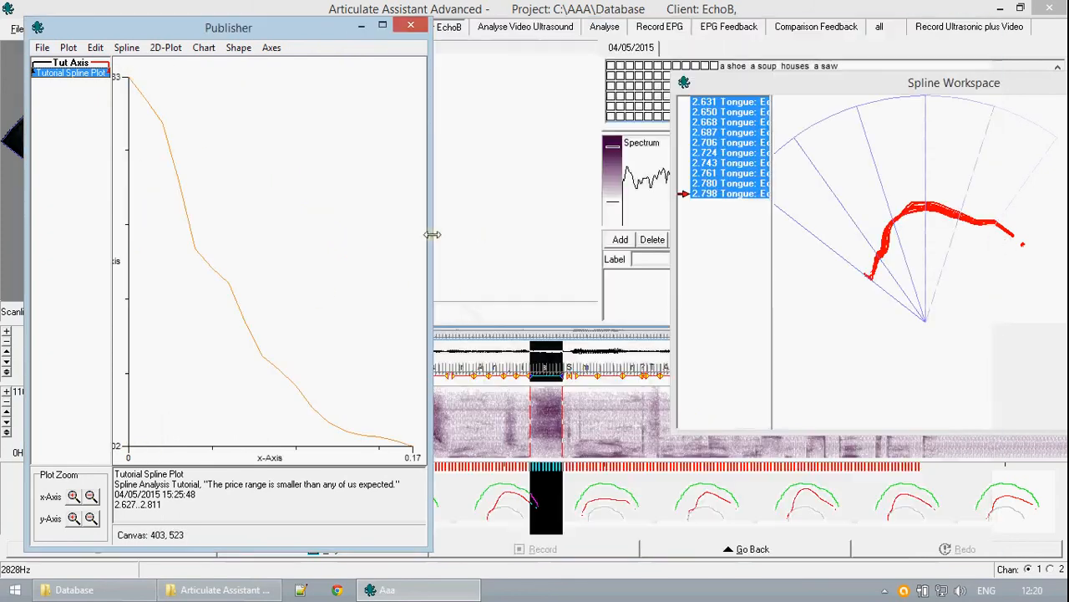
{"action": "left_click", "coordinate": [46, 46]}
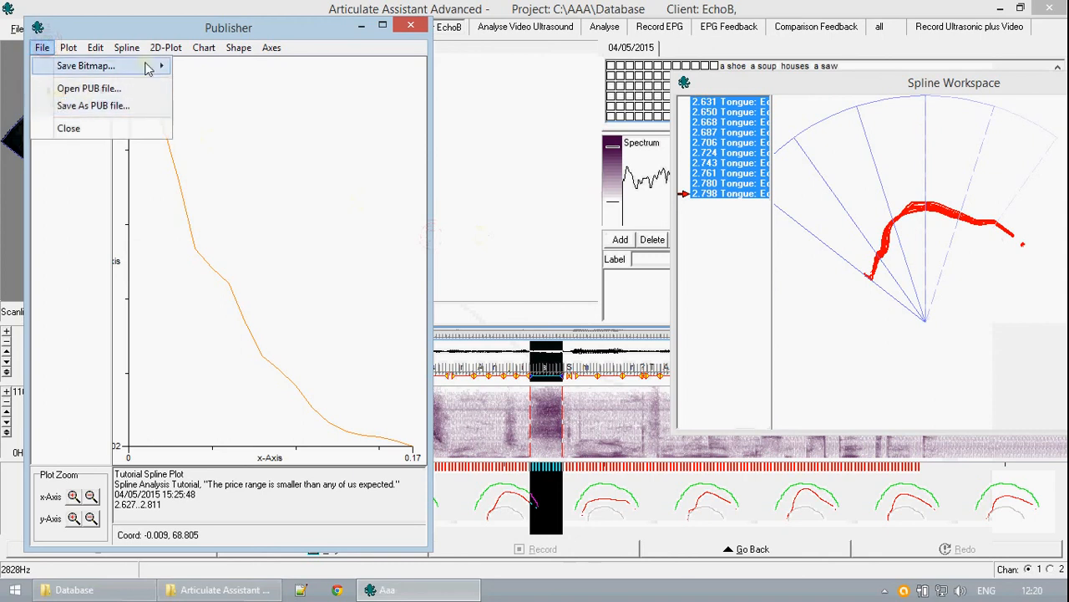
{"action": "left_click", "coordinate": [205, 47]}
{"action": "left_click_drag", "start_coordinate": [430, 179], "coordinate": [1026, 179]}
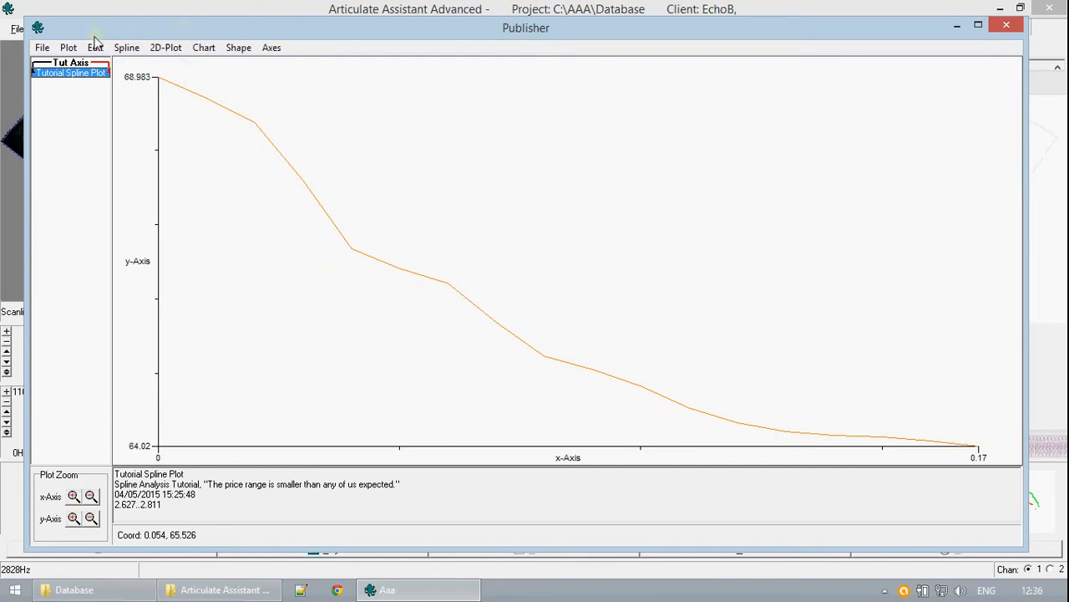
Step: Set the colour of Tutorial Spline Plot to green from the basic colours and select Tut Axis instead
{"action": "left_click", "coordinate": [69, 48]}
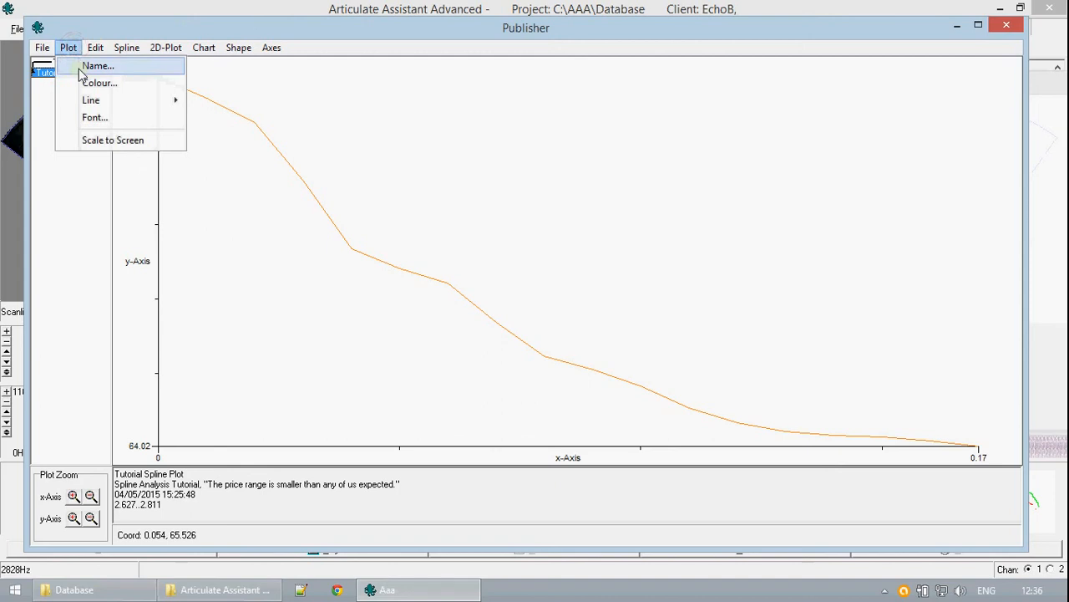
{"action": "left_click", "coordinate": [130, 86]}
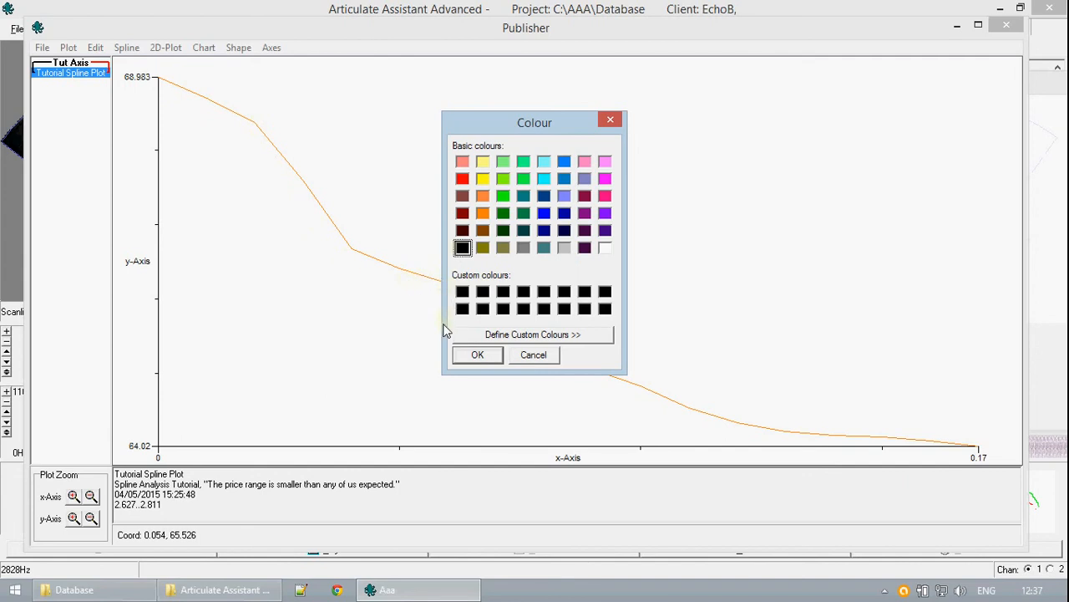
{"action": "left_click", "coordinate": [503, 203]}
{"action": "left_click", "coordinate": [490, 359]}
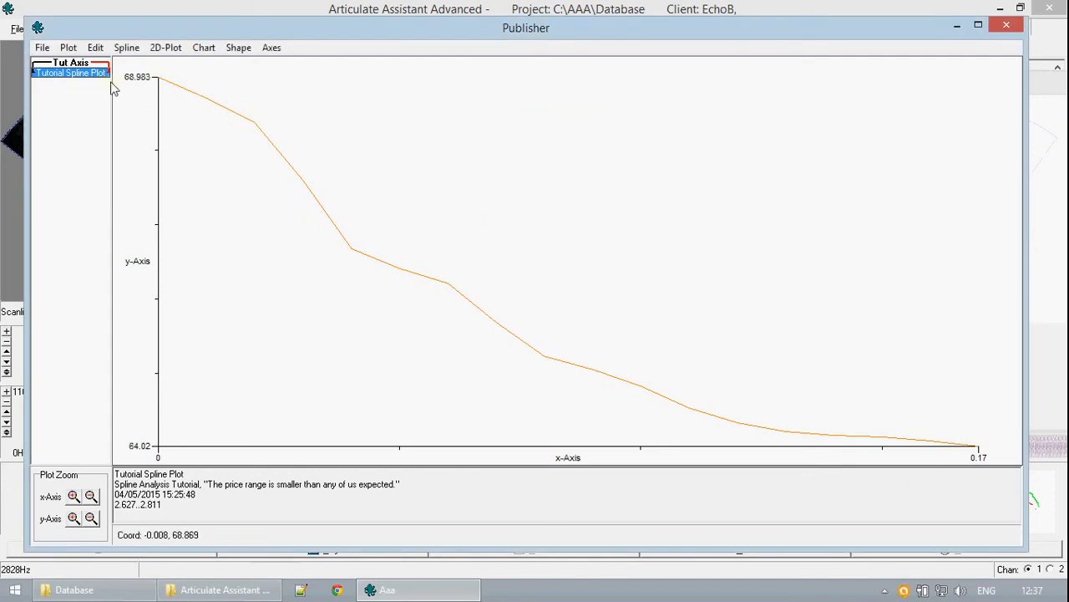
{"action": "left_click", "coordinate": [82, 63]}
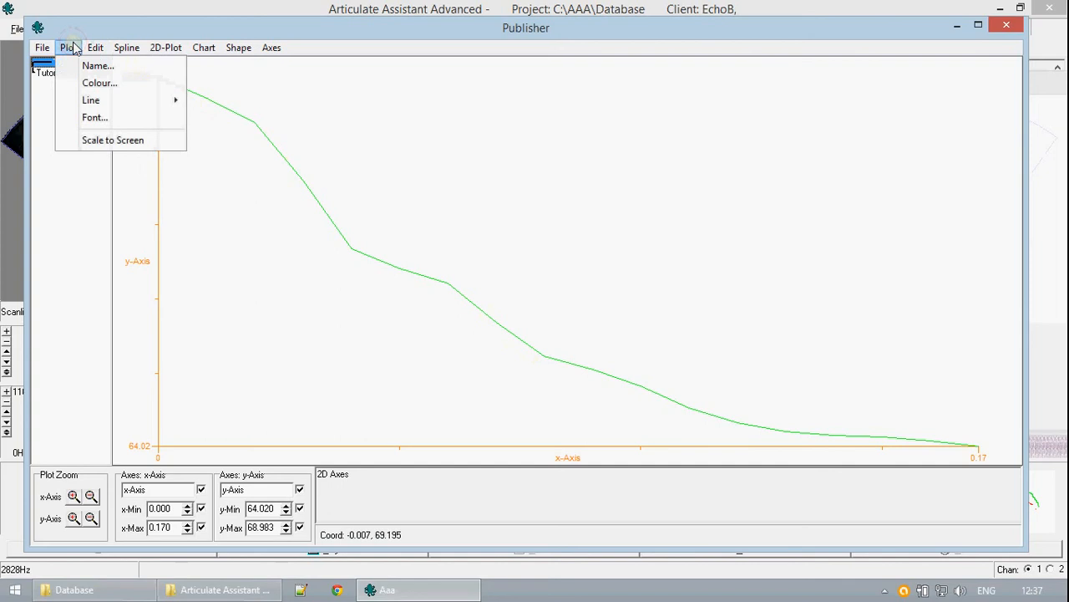
Step: Set the Publisher's bitmap colour depth to 8 bits per pixel
{"action": "mouse_move", "coordinate": [44, 50]}
{"action": "mouse_move", "coordinate": [93, 48]}
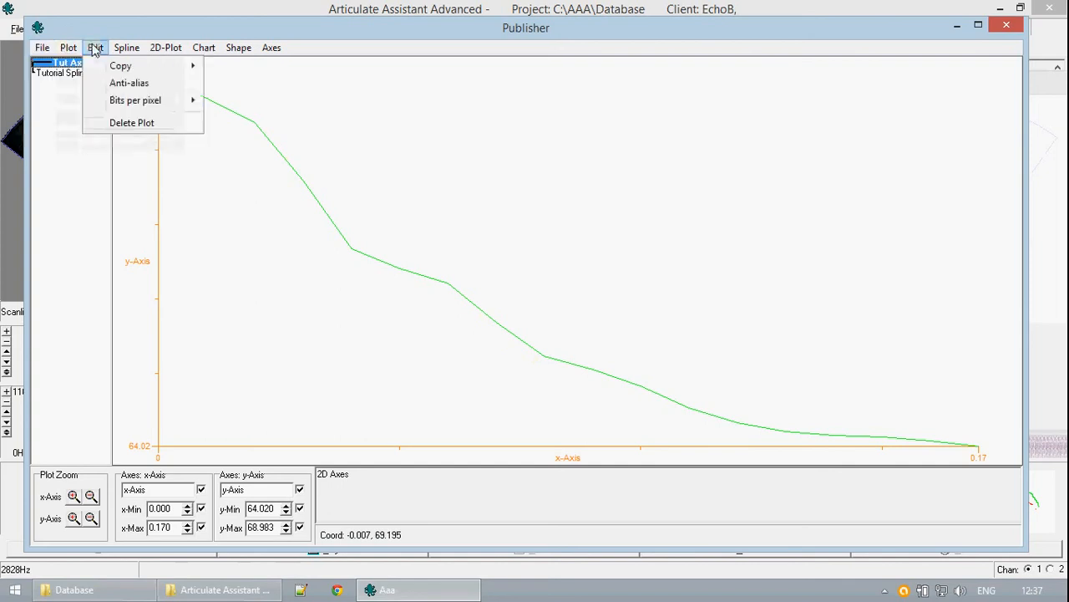
{"action": "mouse_move", "coordinate": [147, 107]}
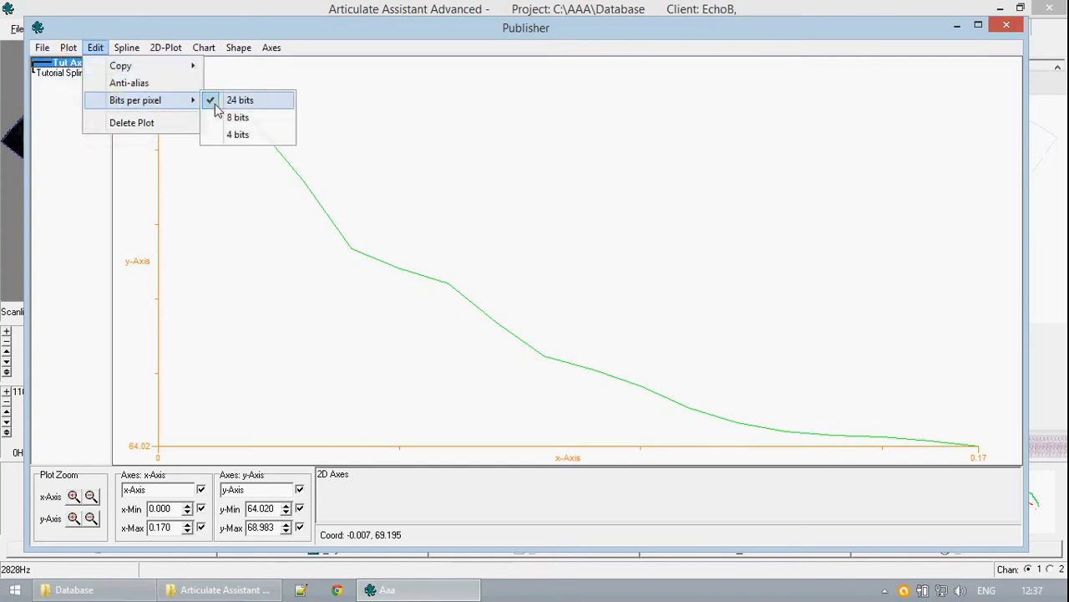
{"action": "left_click", "coordinate": [277, 123]}
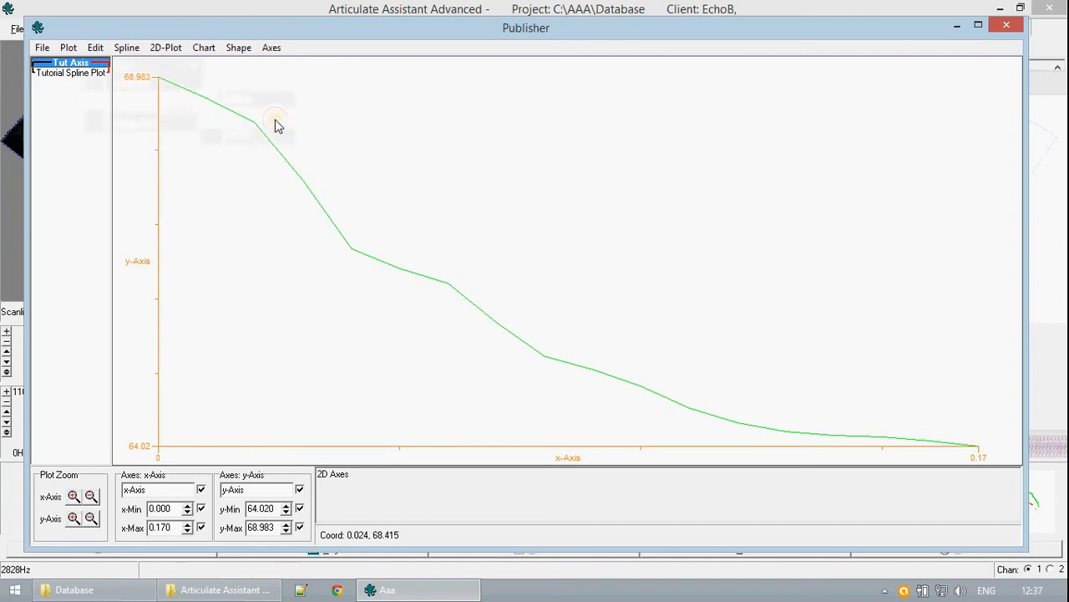
{"action": "left_click", "coordinate": [44, 47]}
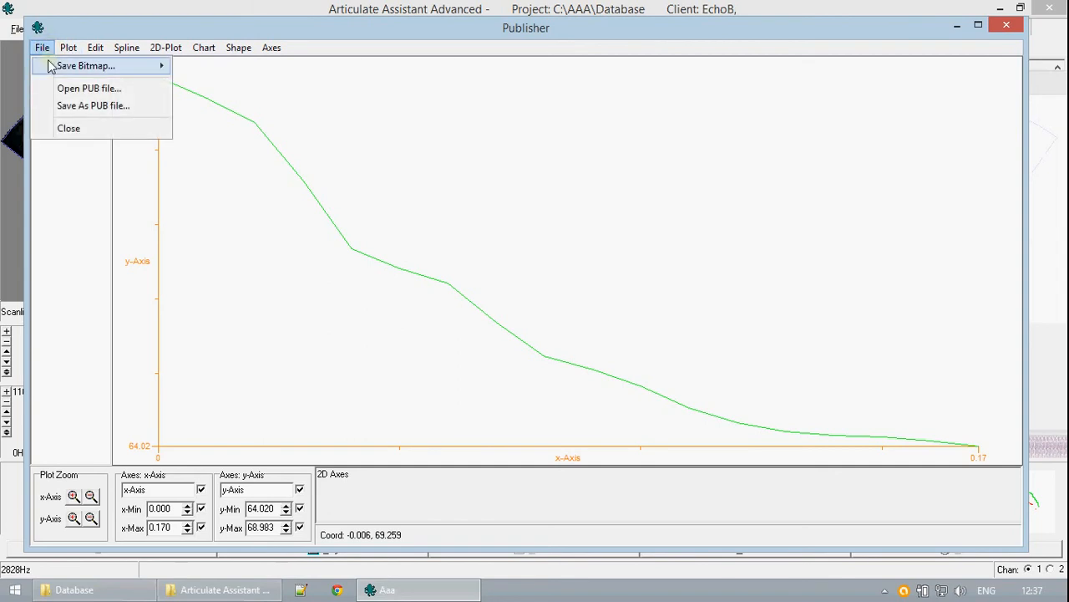
{"action": "mouse_move", "coordinate": [55, 67]}
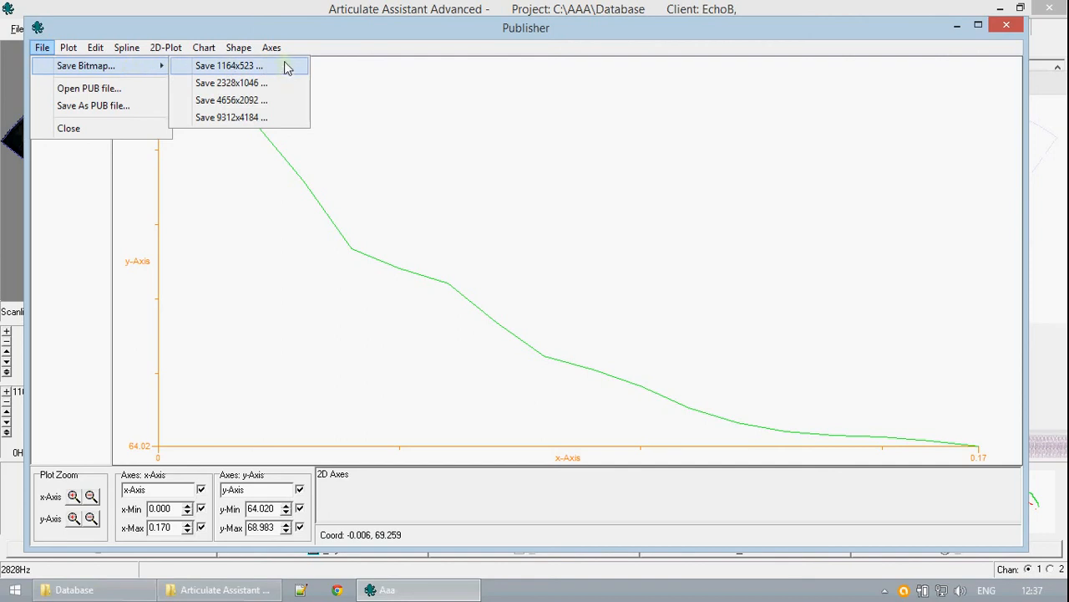
{"action": "left_click", "coordinate": [354, 33]}
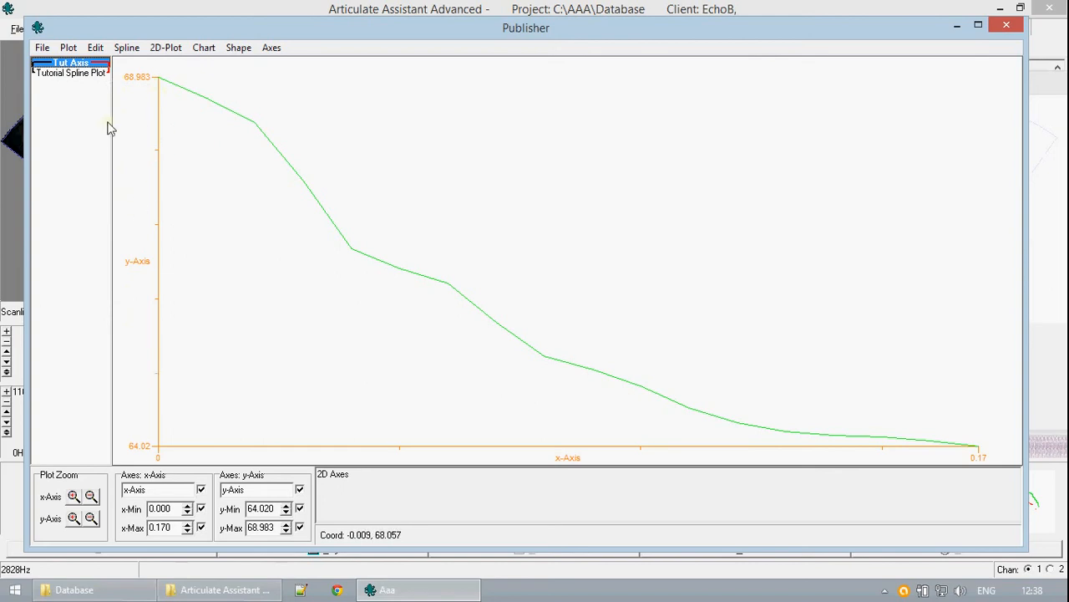
Step: Save the chart as a 1164x523 bitmap on the Desktop under the file name Bitmap.bmp
{"action": "left_click", "coordinate": [43, 47]}
{"action": "mouse_move", "coordinate": [161, 69]}
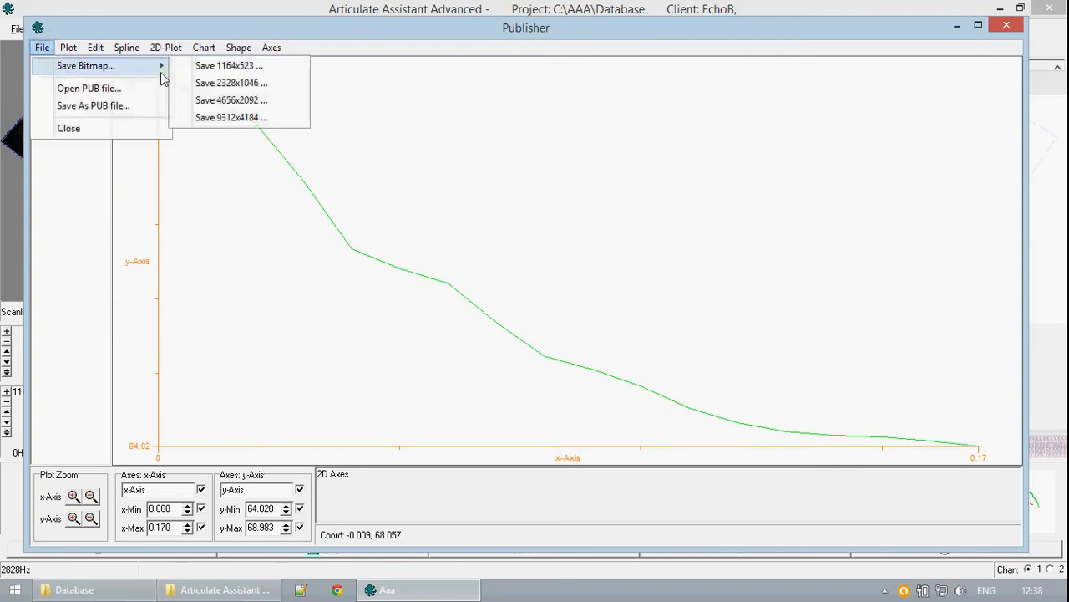
{"action": "left_click", "coordinate": [225, 70]}
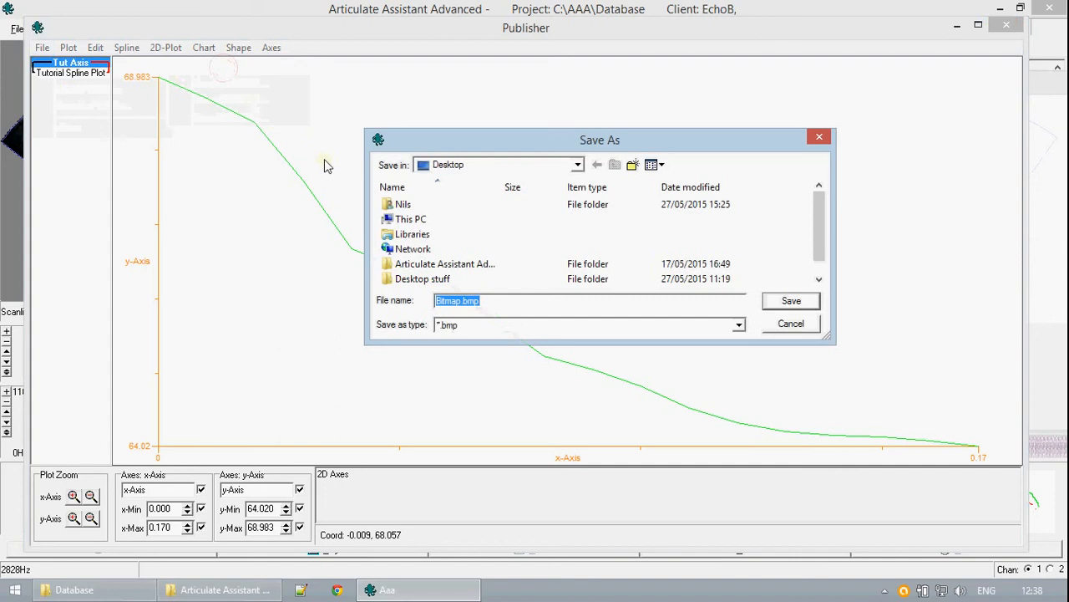
{"action": "left_click", "coordinate": [792, 303]}
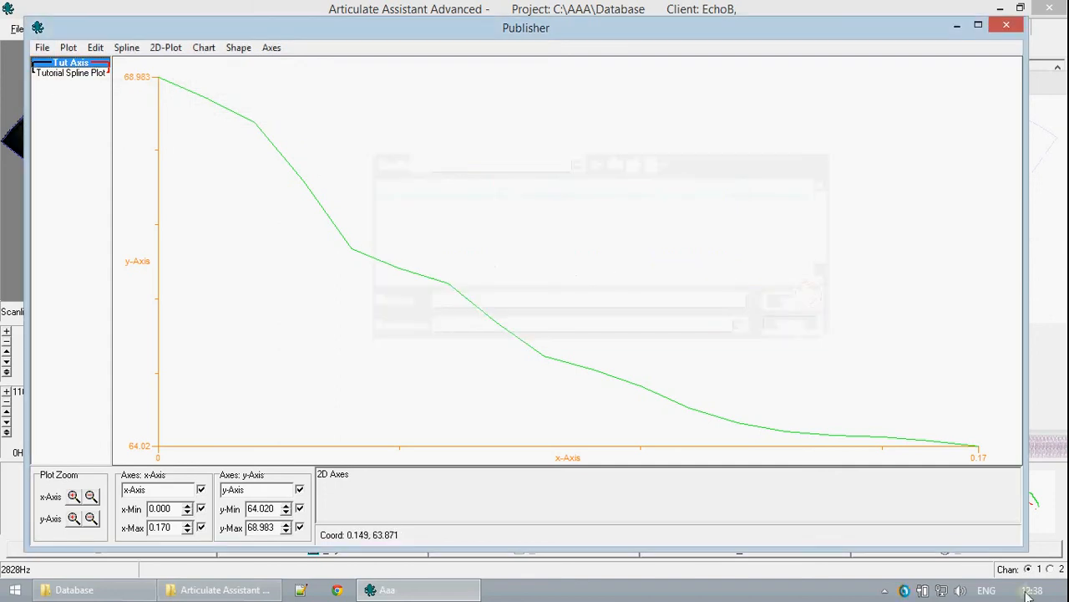
Step: Open Bitmap.bmp from the desktop, examine the saved chart in a maximised Windows Photo Viewer, and return to the Publisher
{"action": "left_click", "coordinate": [1067, 593]}
{"action": "double_click", "coordinate": [34, 353]}
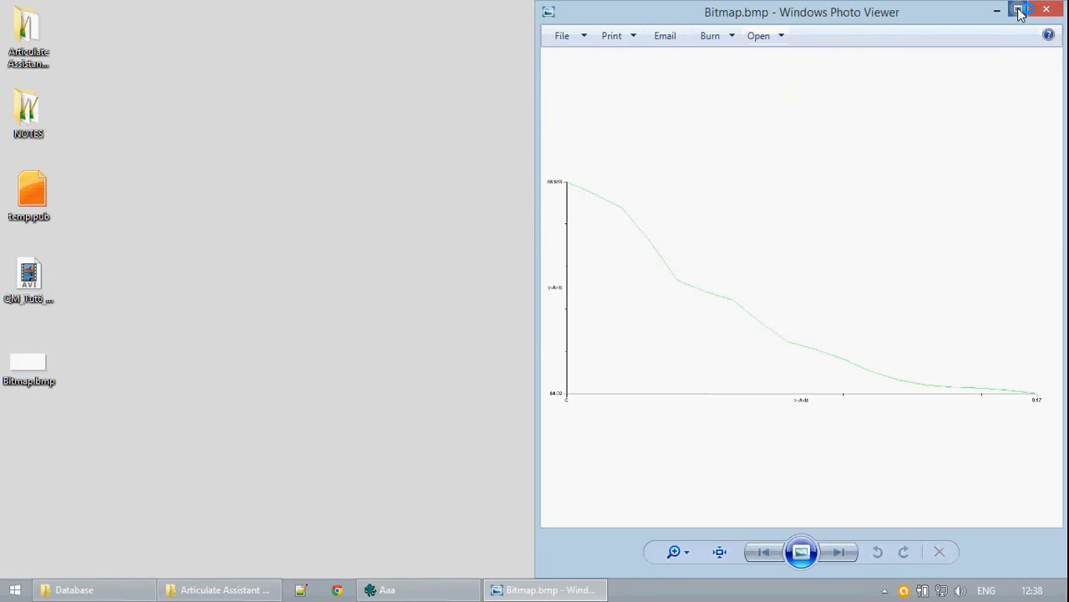
{"action": "left_click", "coordinate": [1019, 12]}
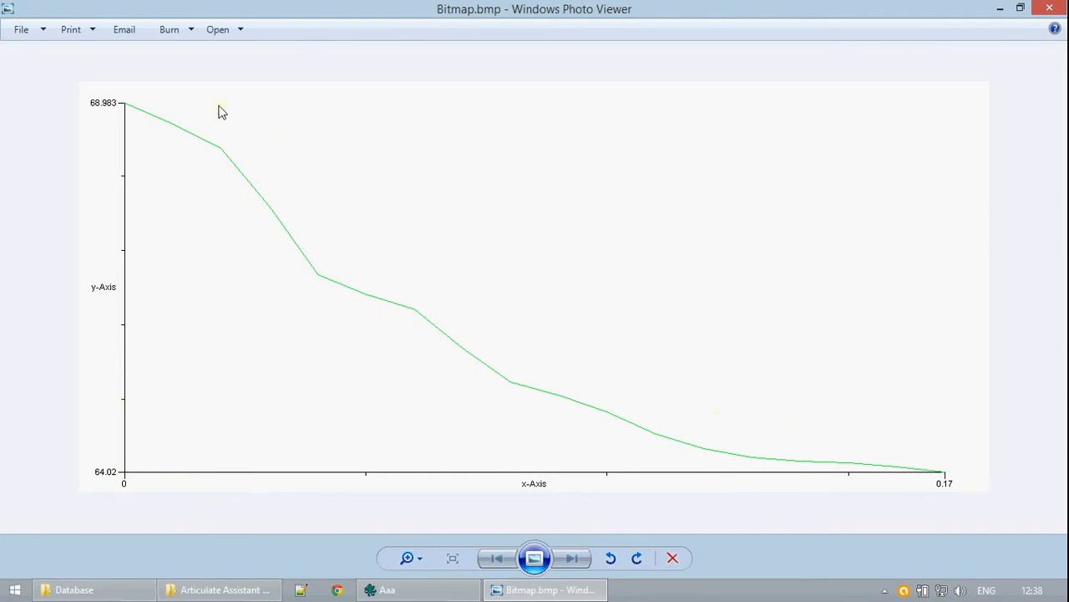
{"action": "left_click", "coordinate": [1050, 8]}
{"action": "left_click", "coordinate": [455, 589]}
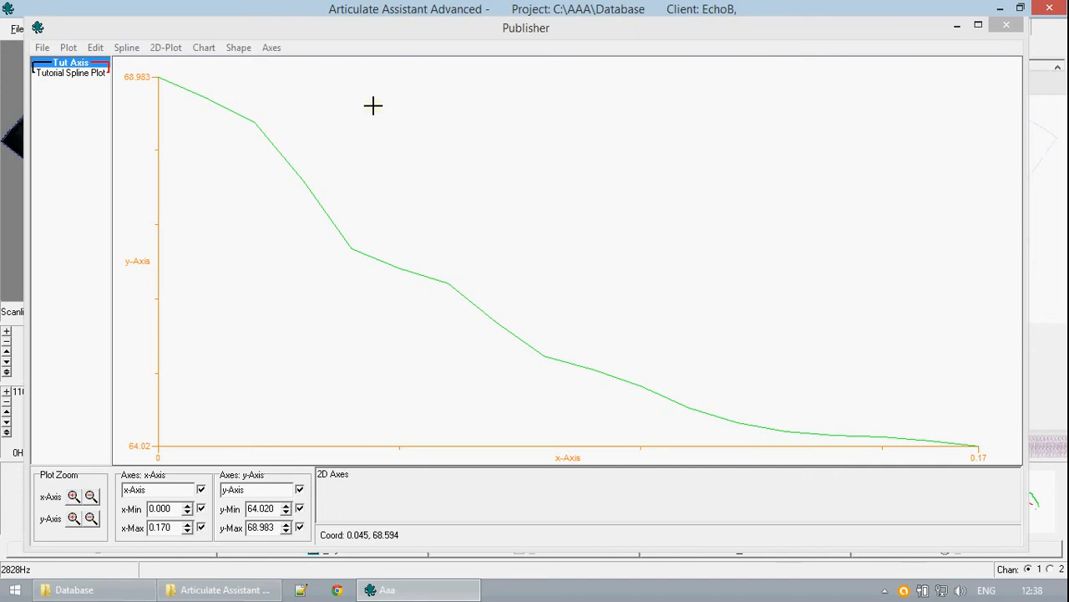
{"action": "left_click", "coordinate": [427, 38]}
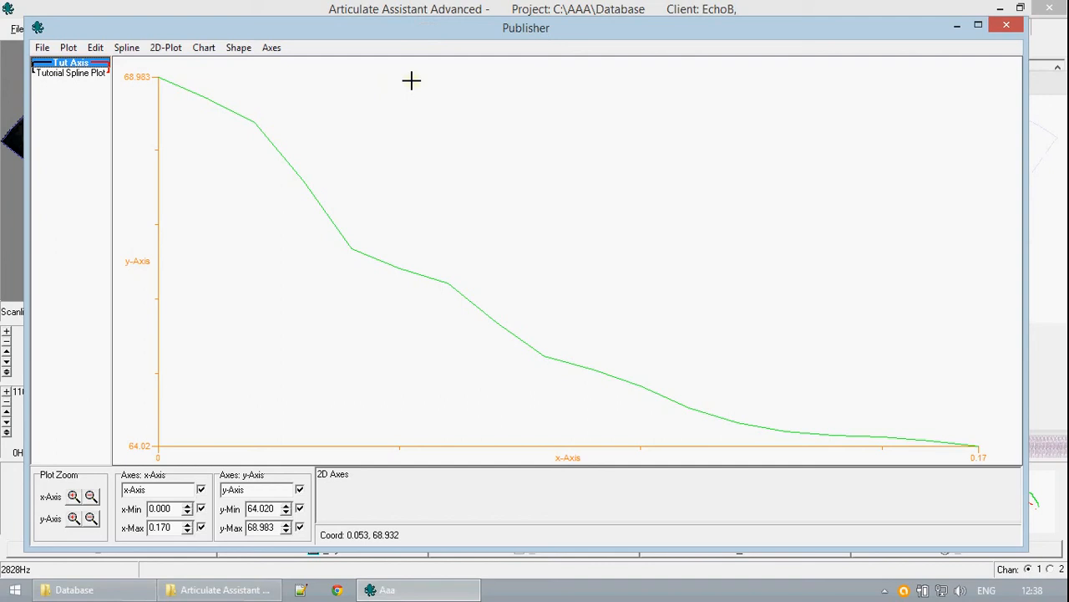